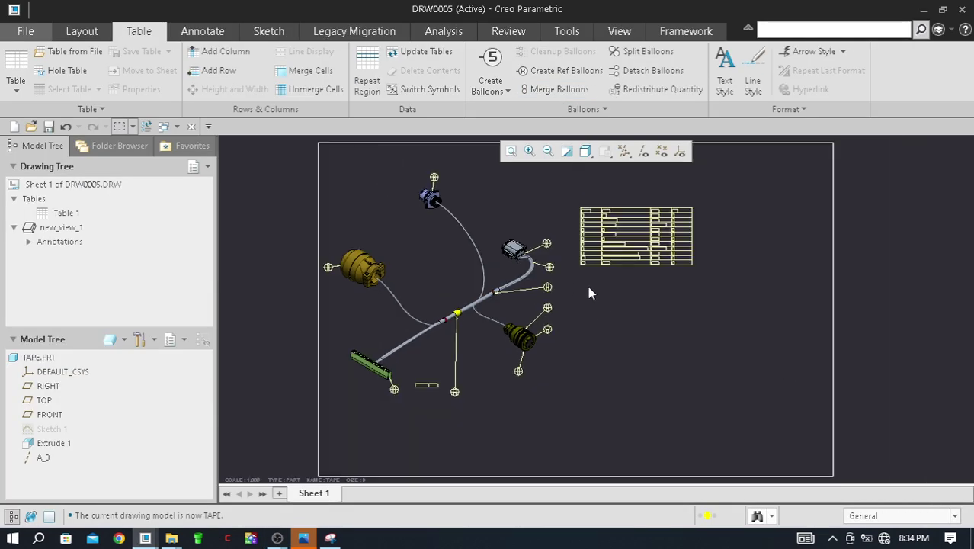
# Start the Merge Balloons command from the Table tab.
pyautogui.scroll(3, 548, 268)
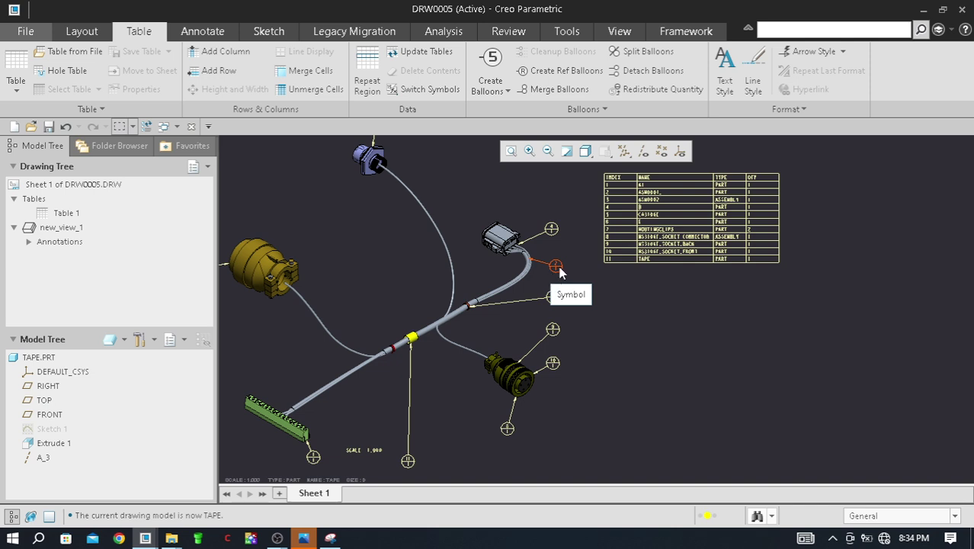
pyautogui.scroll(-2, 559, 270)
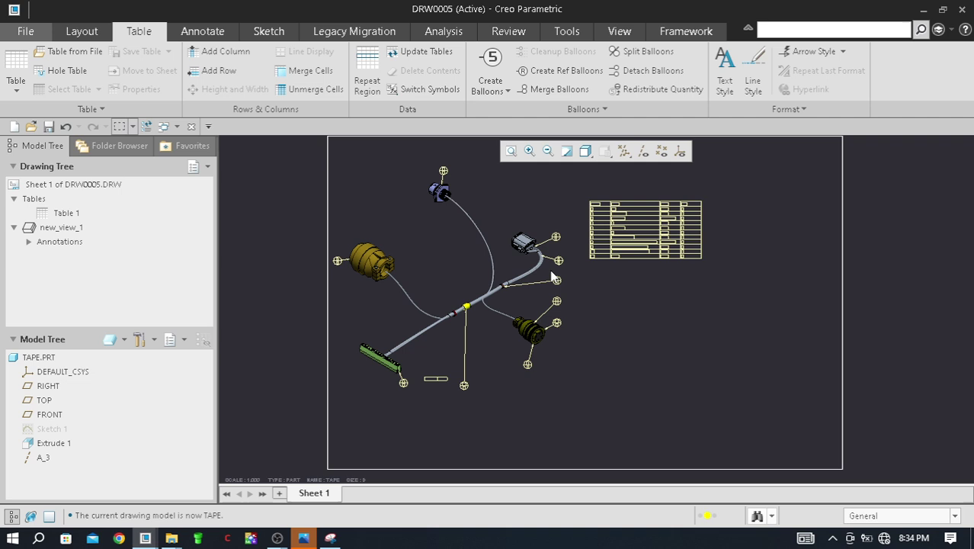
pyautogui.scroll(2, 554, 280)
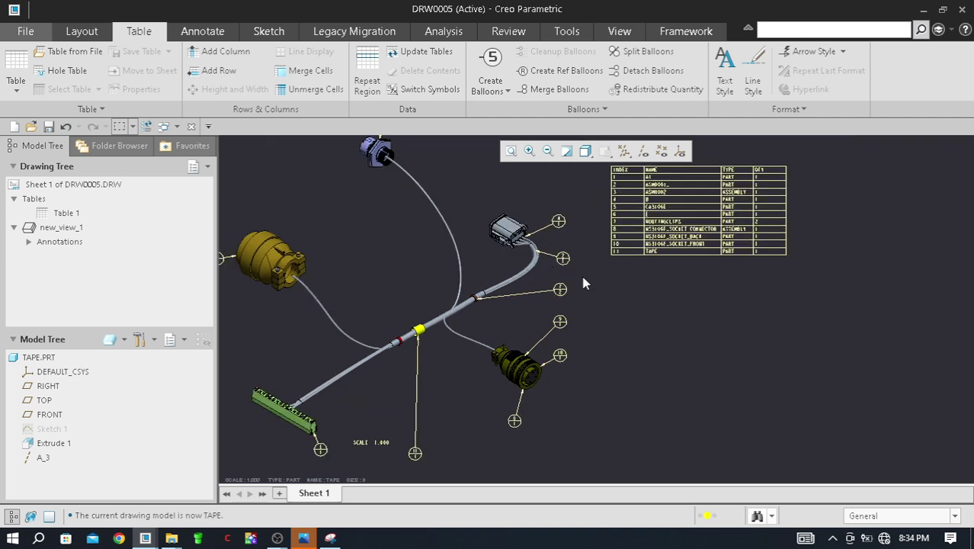
pyautogui.scroll(1, 584, 283)
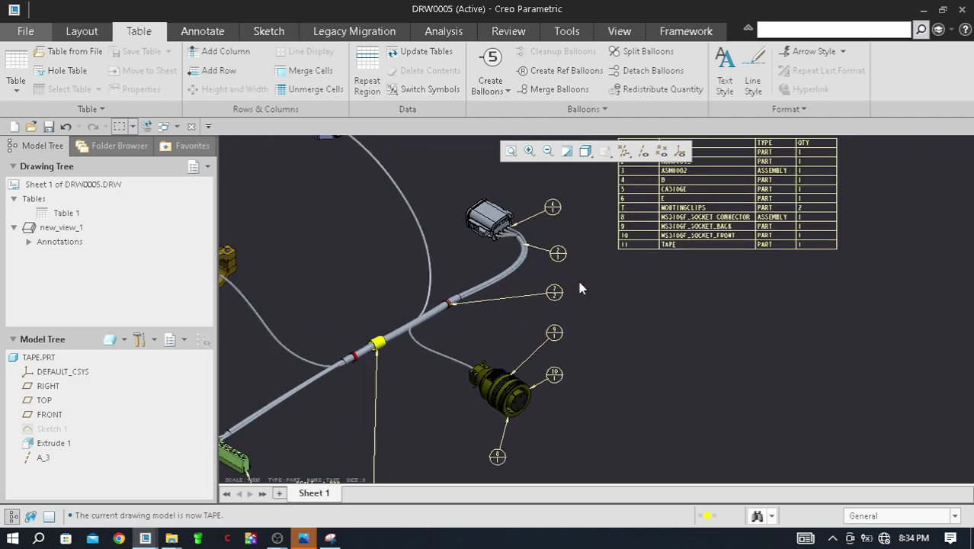
pyautogui.scroll(-3, 575, 286)
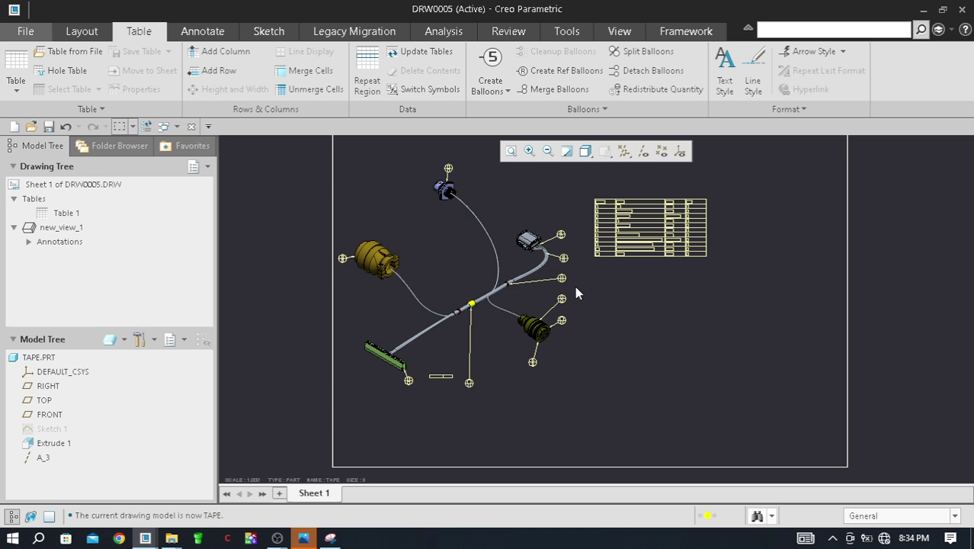
pyautogui.scroll(3, 574, 274)
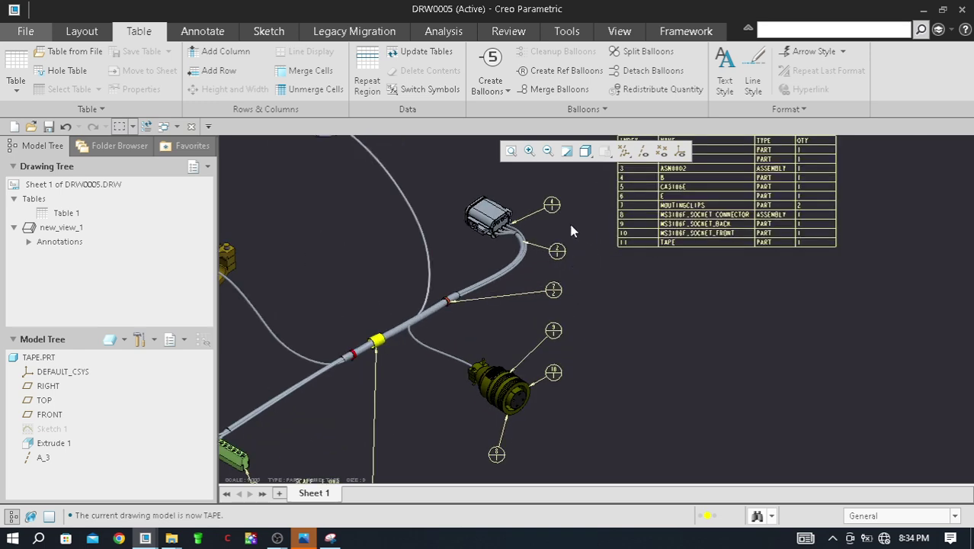
pyautogui.scroll(-3, 571, 231)
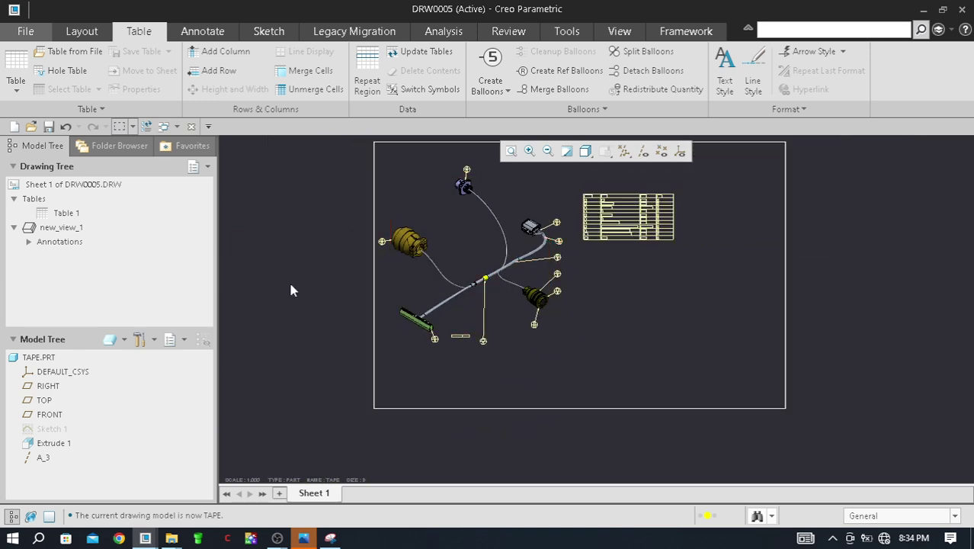
pyautogui.scroll(2, 557, 237)
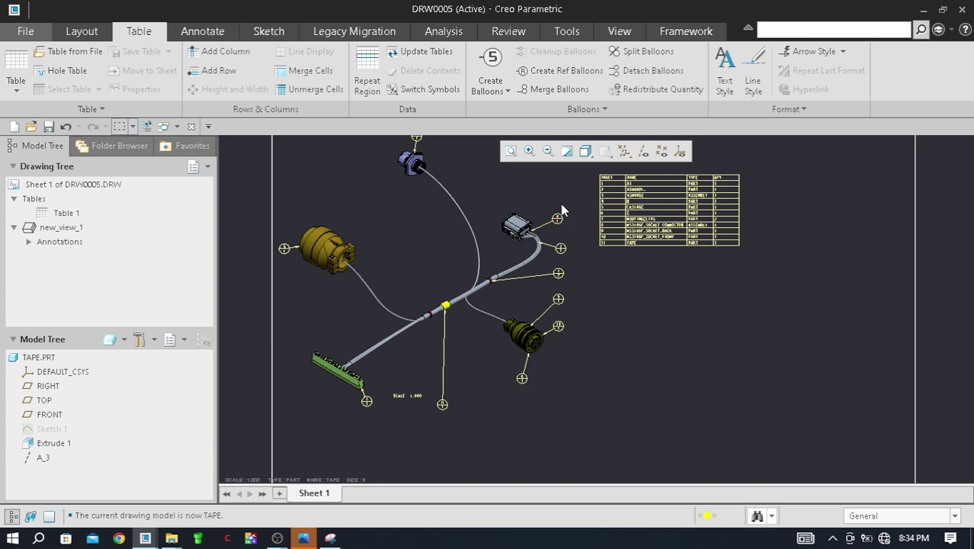
pyautogui.scroll(2, 574, 232)
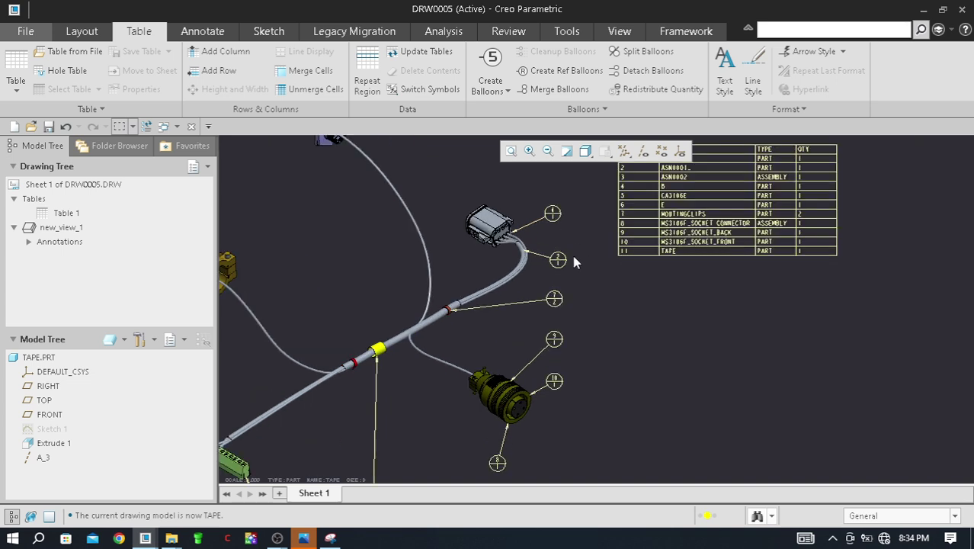
pyautogui.scroll(-2, 581, 260)
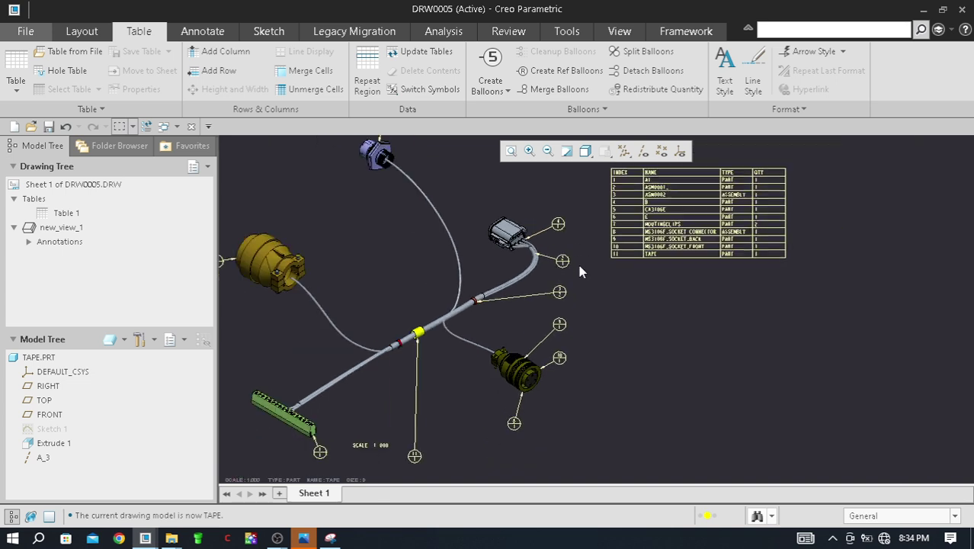
pyautogui.click(560, 90)
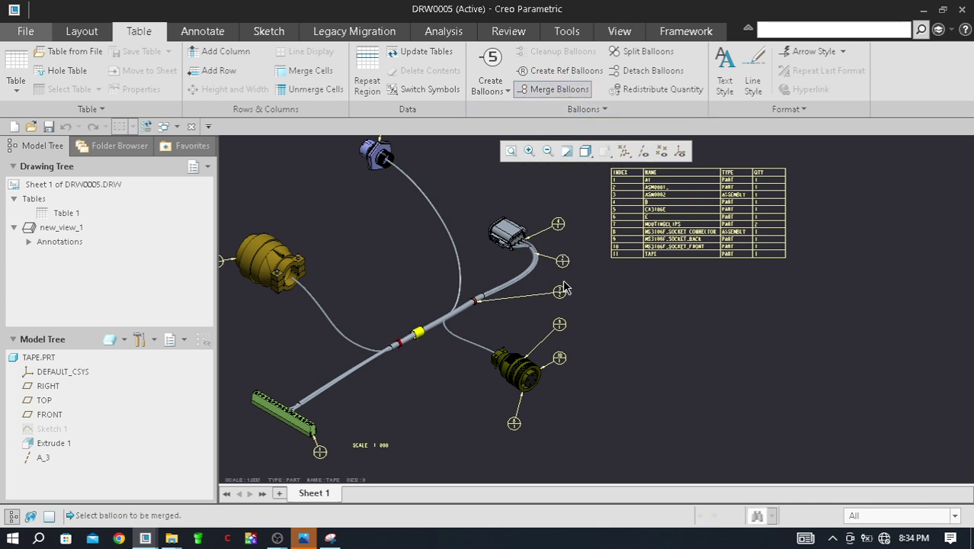
# Zoom in on balloons 8, 9 and 10 around the round connector.
pyautogui.scroll(-2, 551, 251)
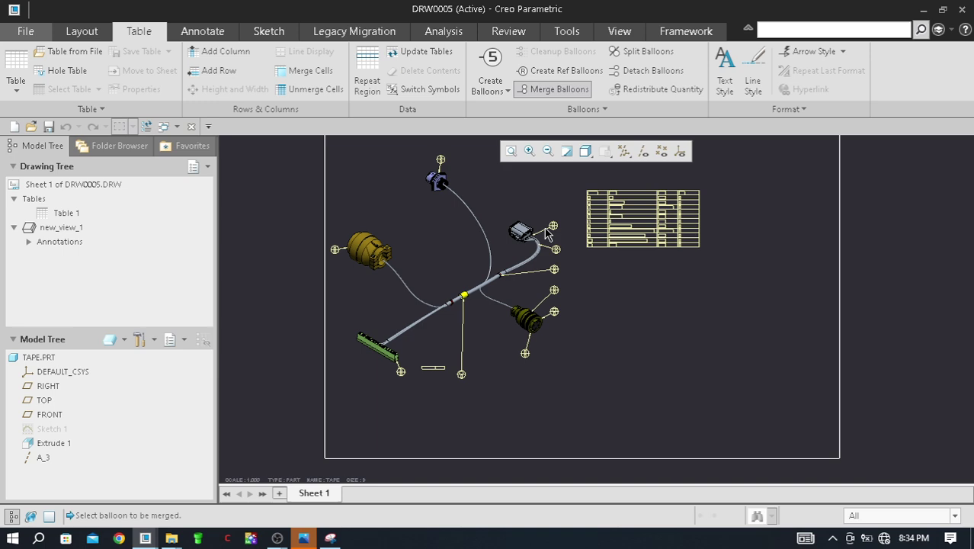
pyautogui.scroll(2, 550, 322)
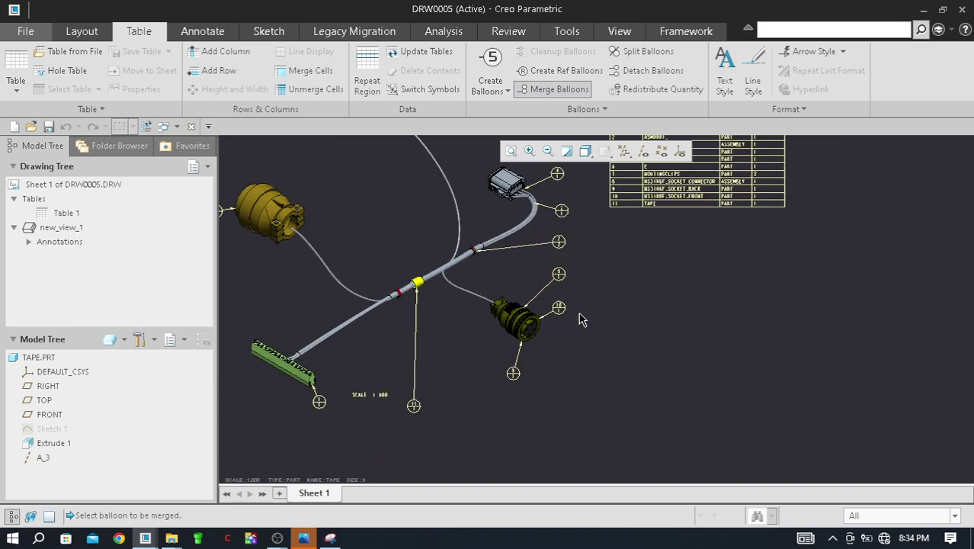
pyautogui.scroll(2, 577, 318)
pyautogui.scroll(-2, 456, 303)
pyautogui.scroll(2, 513, 308)
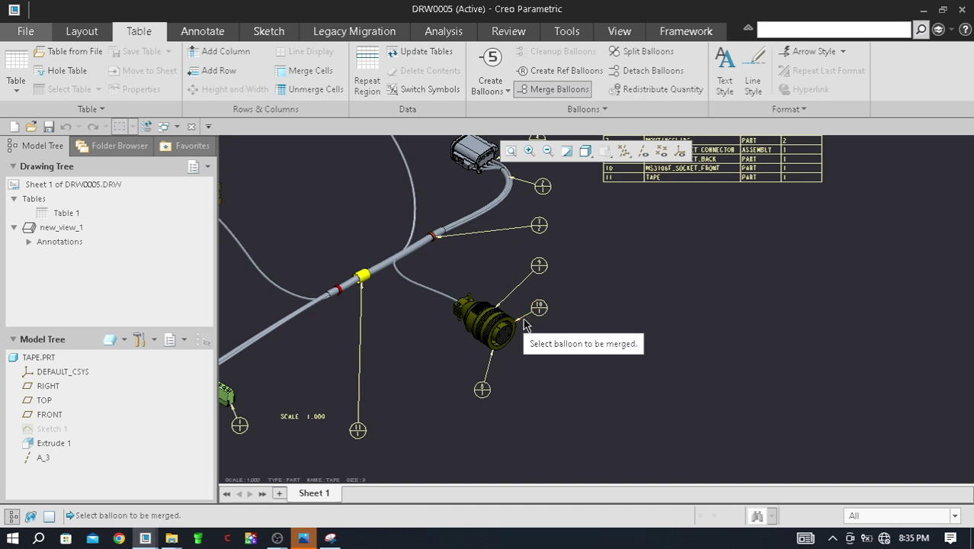
pyautogui.scroll(2, 523, 325)
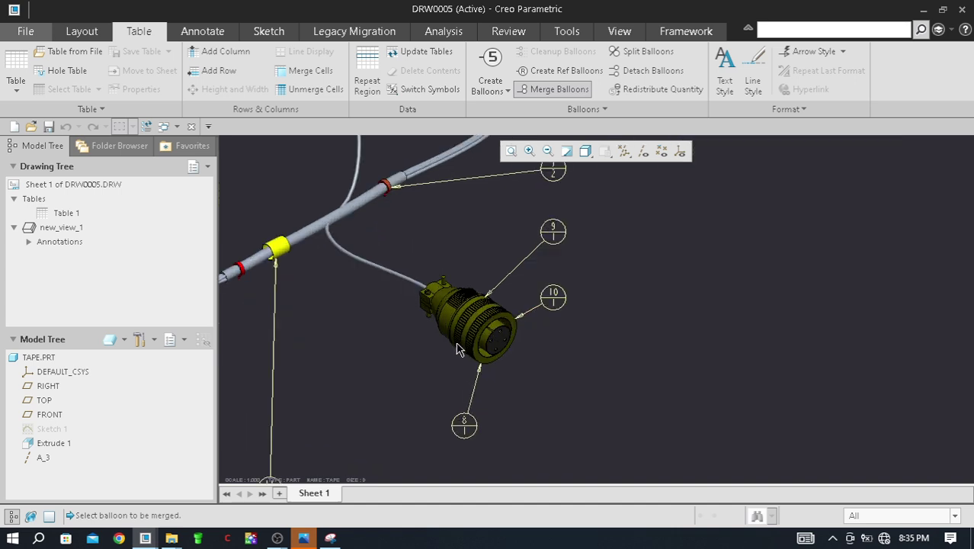
pyautogui.scroll(-3, 457, 349)
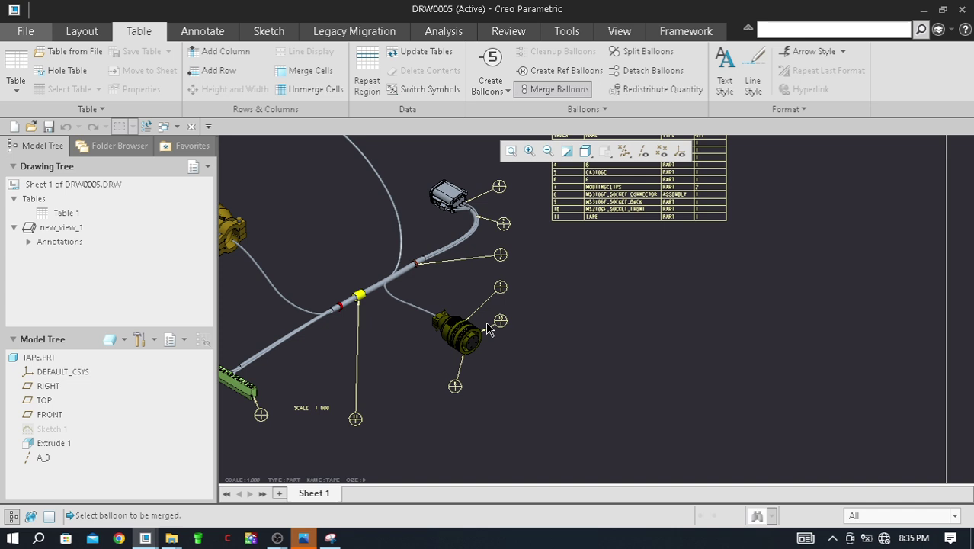
pyautogui.scroll(4, 494, 320)
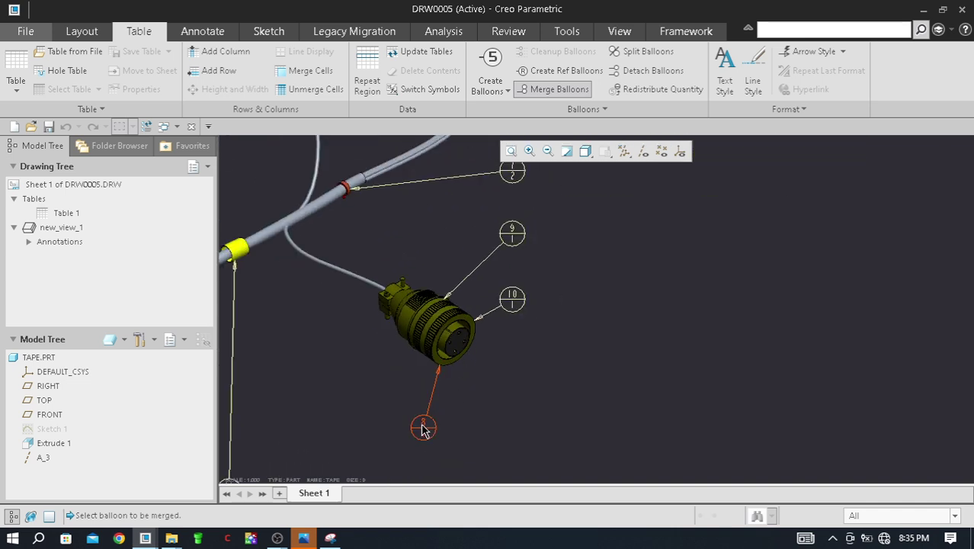
pyautogui.scroll(-4, 468, 329)
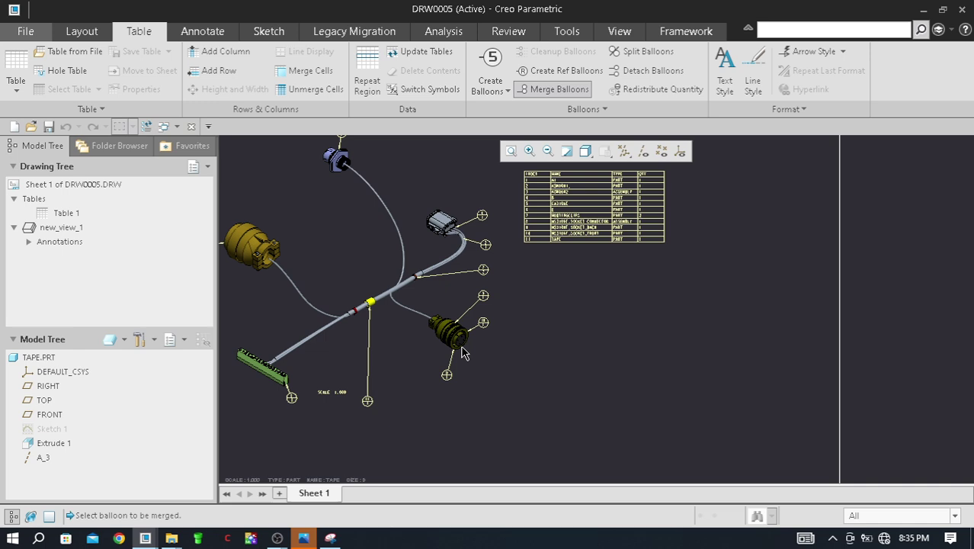
pyautogui.scroll(-2, 451, 364)
pyautogui.scroll(5, 467, 305)
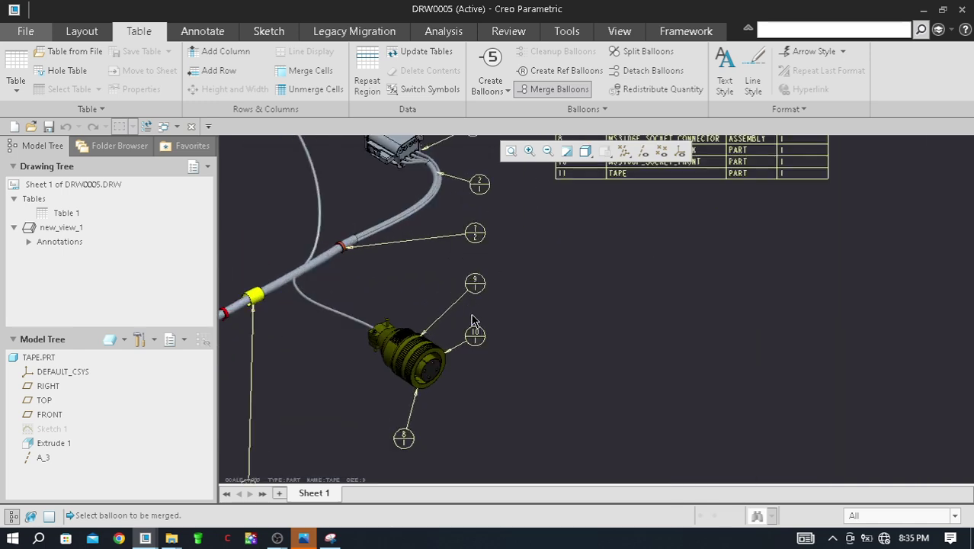
pyautogui.scroll(1, 486, 286)
pyautogui.scroll(-1, 469, 361)
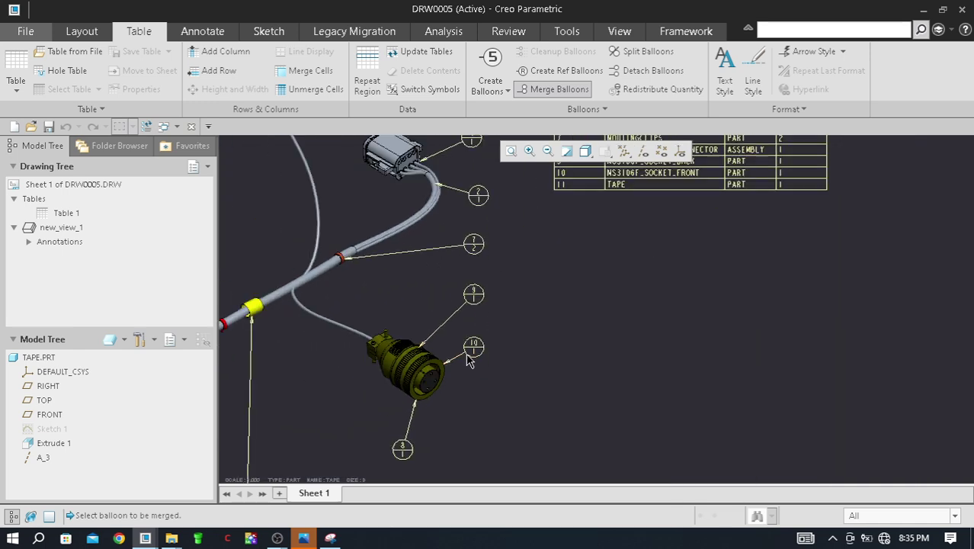
pyautogui.scroll(1, 406, 440)
pyautogui.scroll(-3, 450, 358)
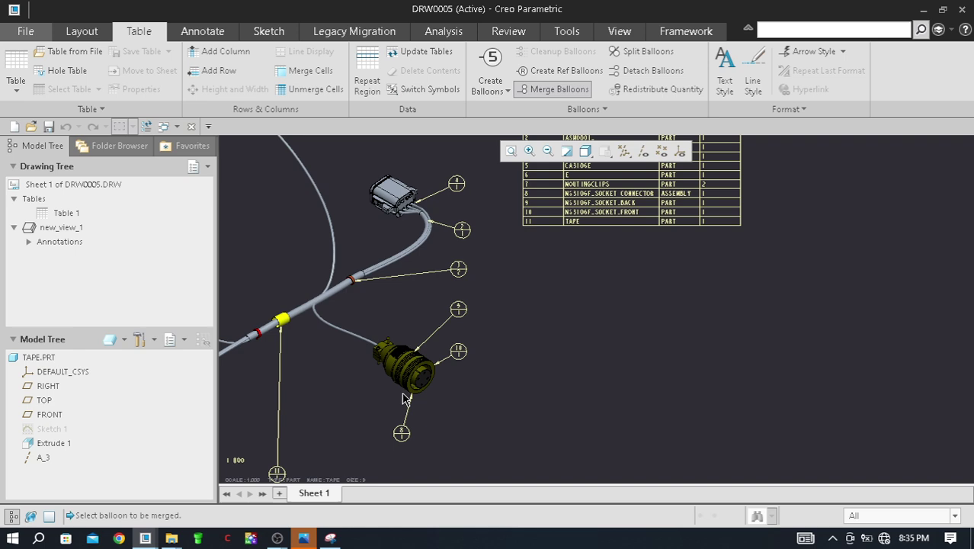
pyautogui.scroll(2, 496, 288)
pyautogui.scroll(4, 497, 289)
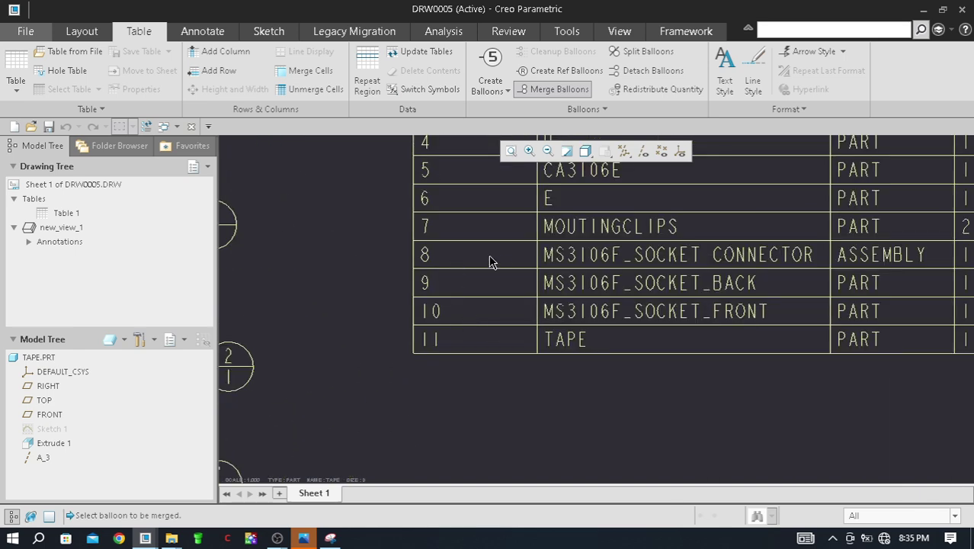
pyautogui.scroll(-2, 452, 294)
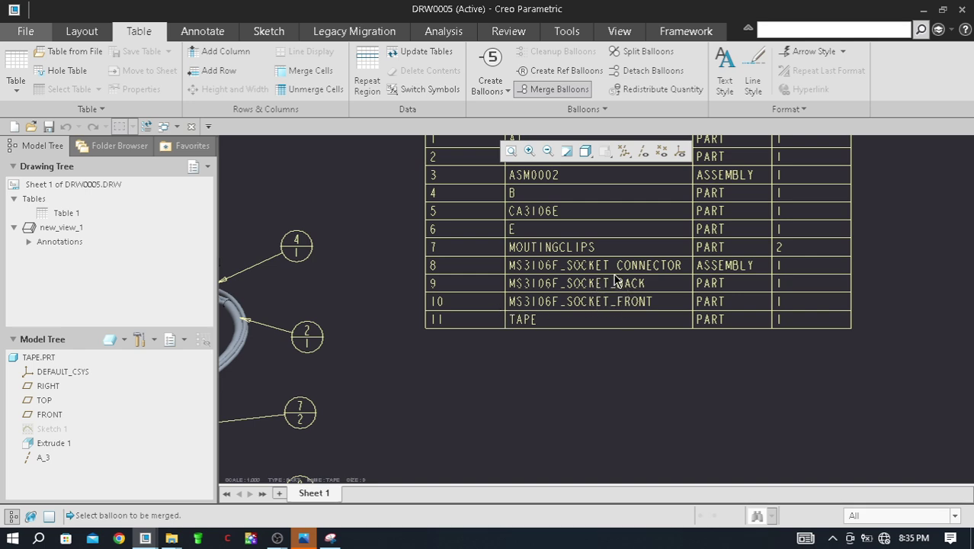
pyautogui.scroll(3, 632, 261)
pyautogui.scroll(5, 587, 304)
pyautogui.scroll(-5, 496, 395)
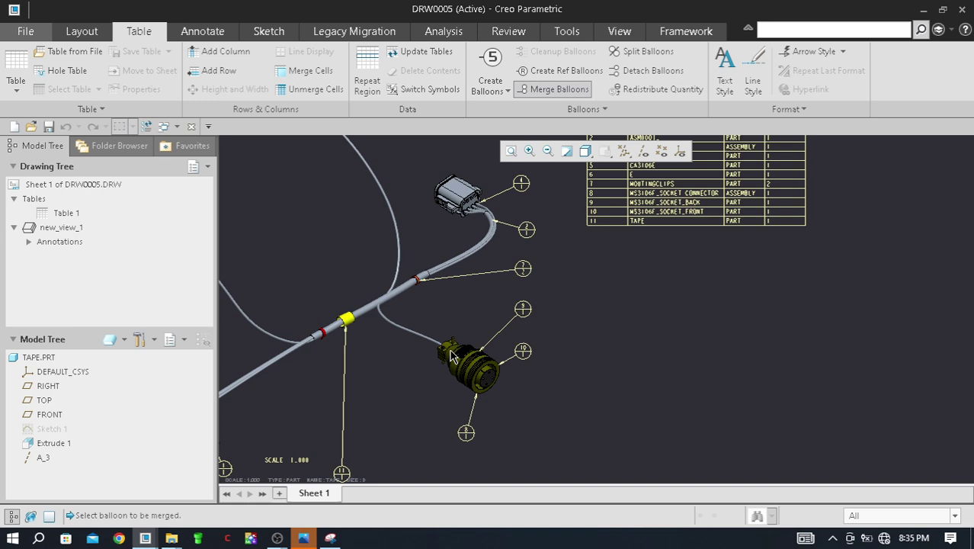
pyautogui.scroll(-2, 473, 336)
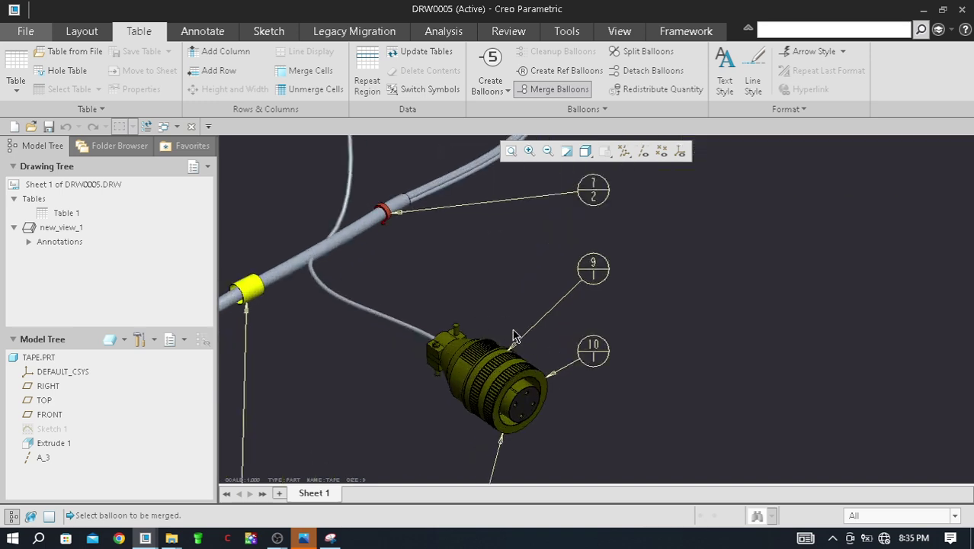
pyautogui.scroll(2, 516, 351)
pyautogui.scroll(-2, 512, 384)
pyautogui.scroll(-1, 505, 395)
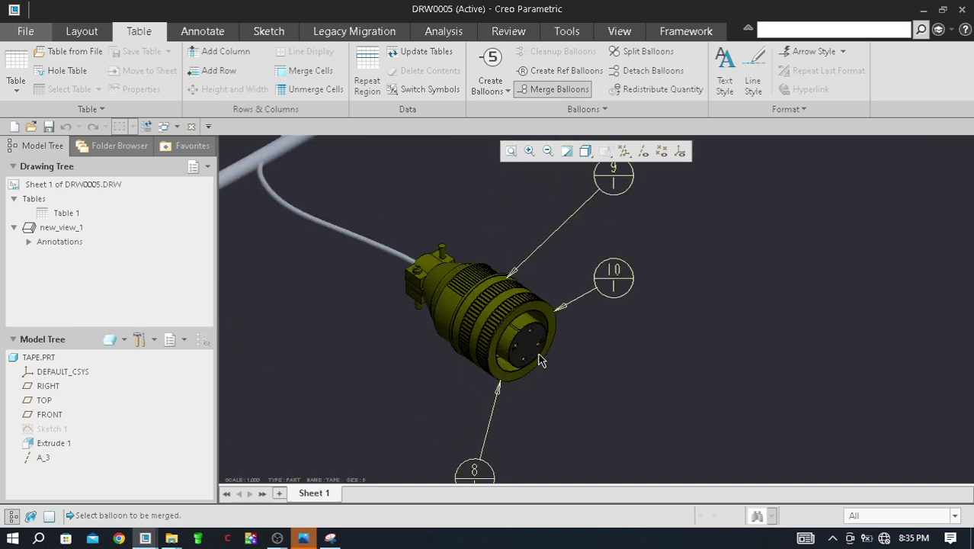
pyautogui.scroll(2, 537, 360)
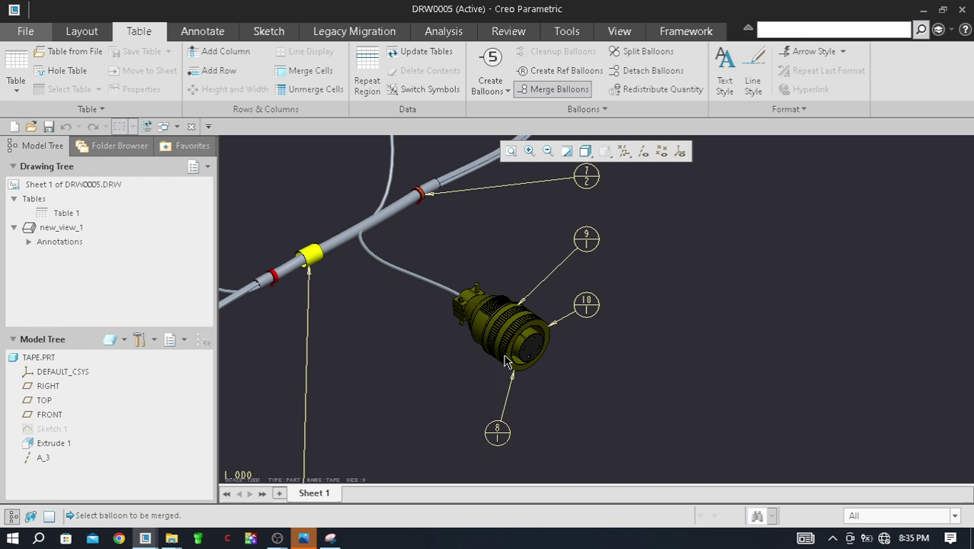
pyautogui.scroll(2, 507, 361)
pyautogui.scroll(-2, 517, 337)
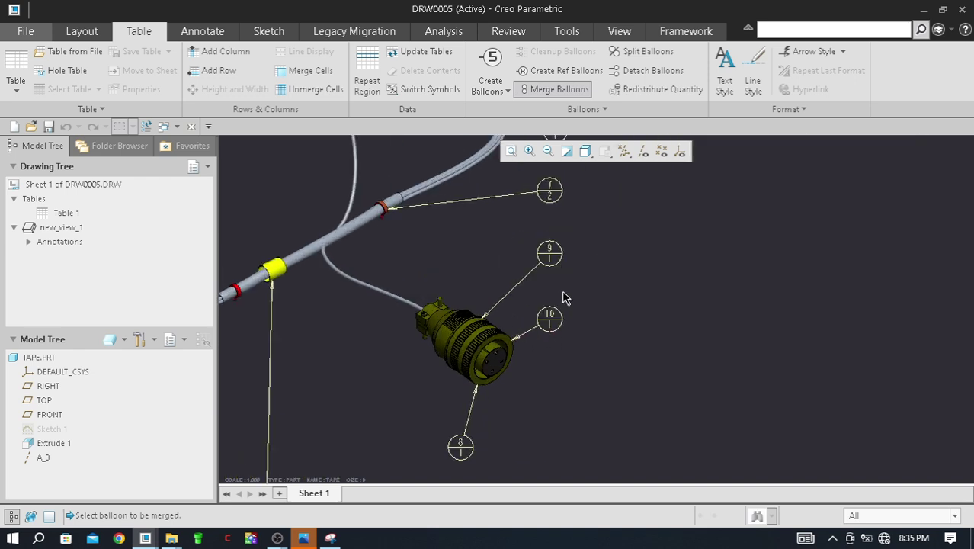
pyautogui.scroll(1, 483, 315)
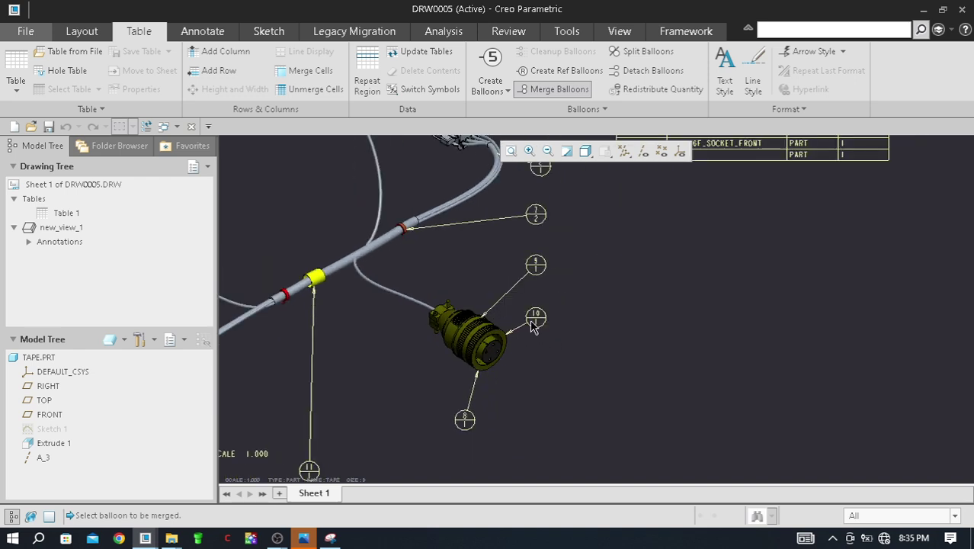
pyautogui.scroll(2, 531, 326)
pyautogui.scroll(-2, 505, 328)
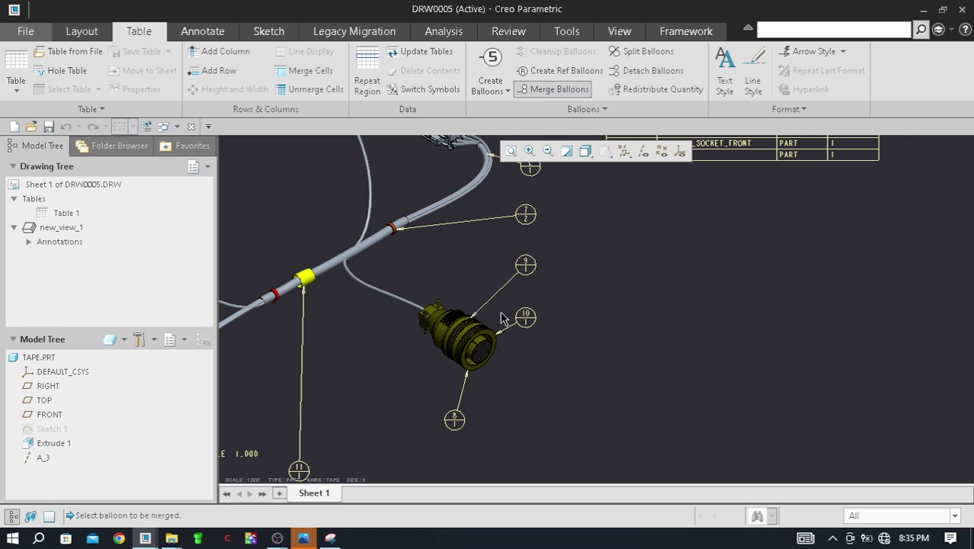
pyautogui.scroll(-1, 511, 324)
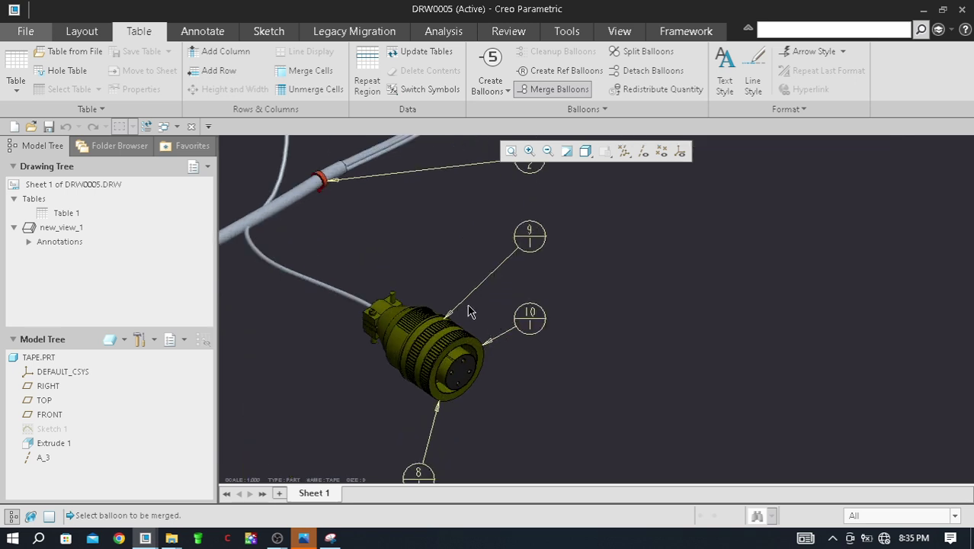
pyautogui.click(531, 319)
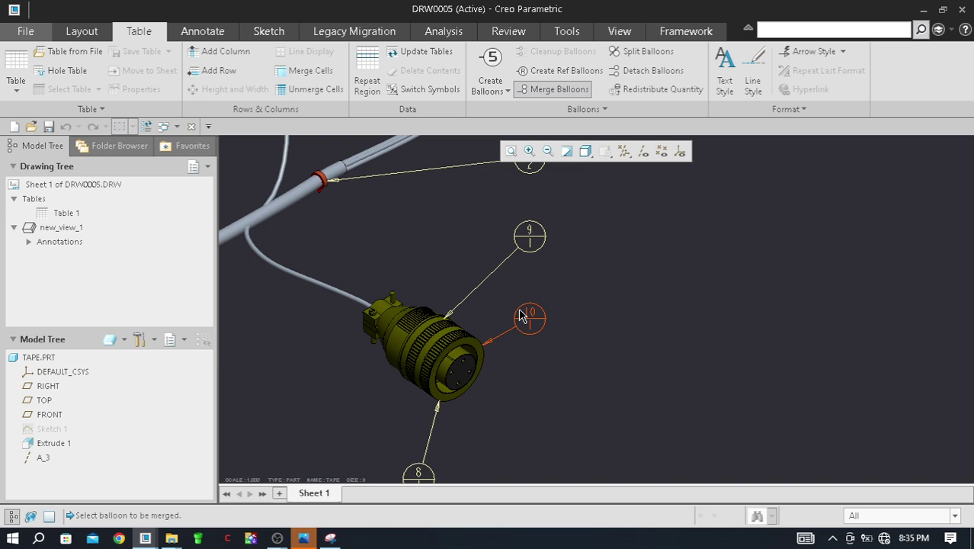
pyautogui.scroll(2, 521, 317)
pyautogui.scroll(-3, 639, 229)
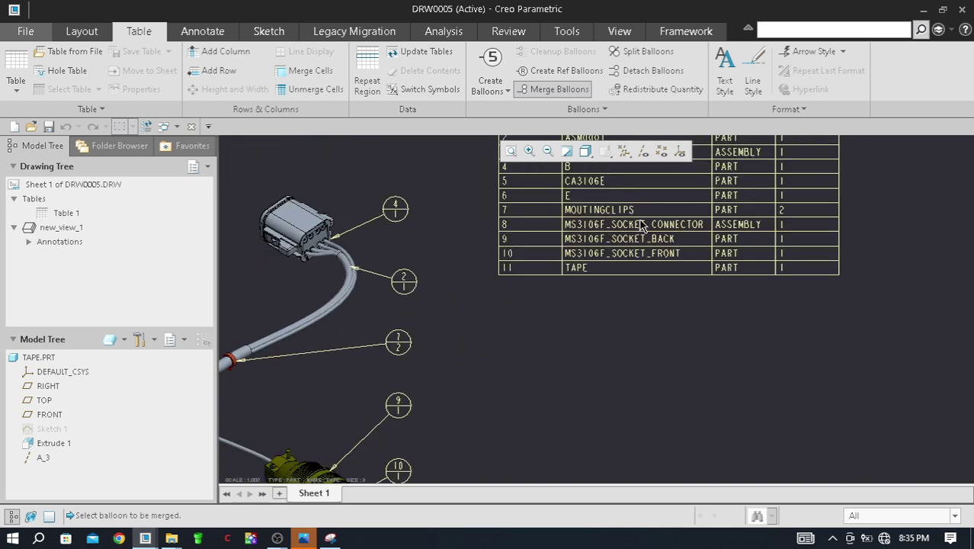
pyautogui.scroll(-2, 640, 226)
pyautogui.scroll(1, 630, 233)
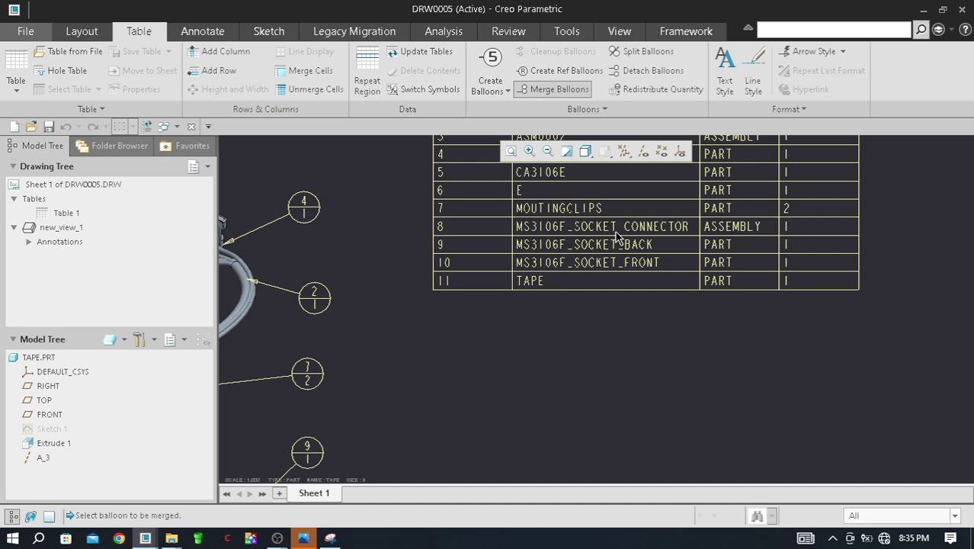
pyautogui.scroll(3, 587, 282)
pyautogui.scroll(1, 441, 385)
pyautogui.scroll(-3, 420, 412)
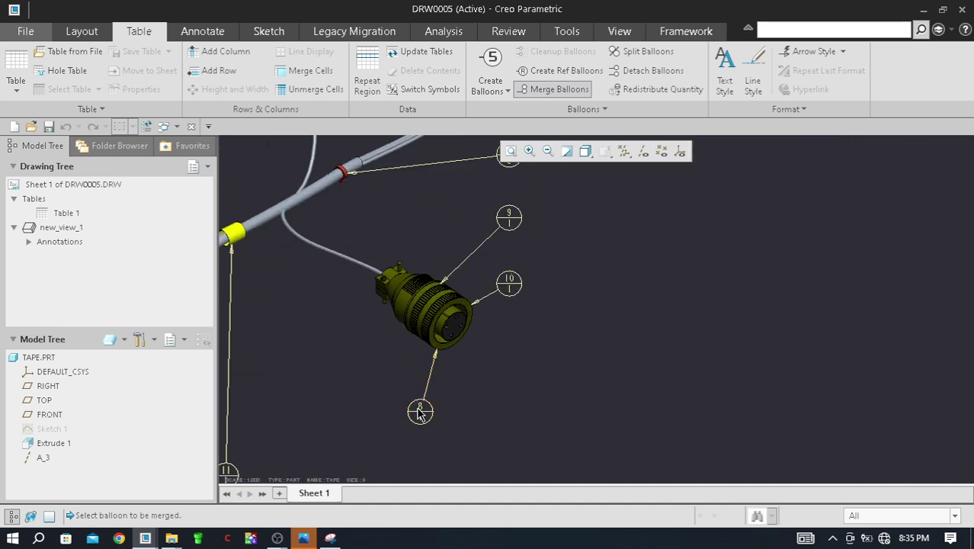
# Move balloon 8 up to sit right of balloon 10.
pyautogui.click(420, 411)
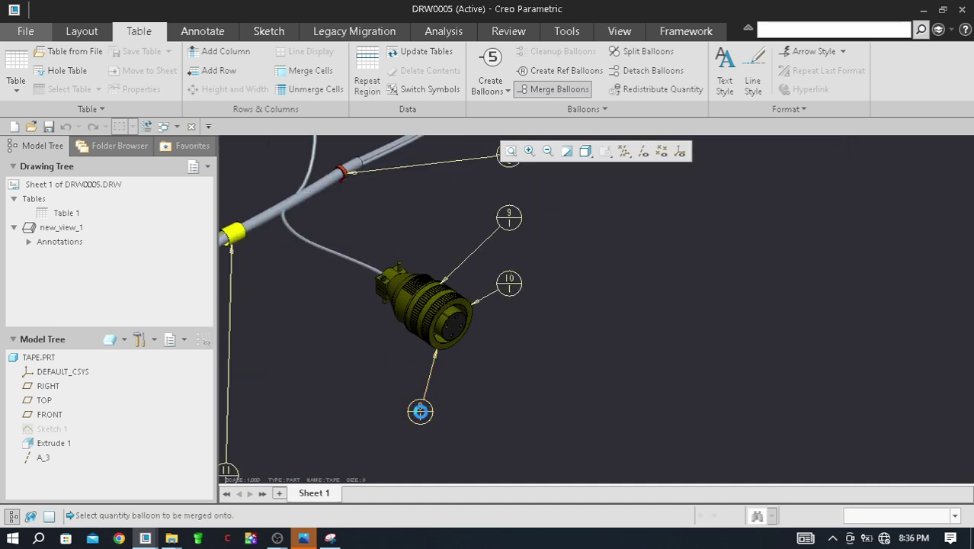
pyautogui.click(420, 411)
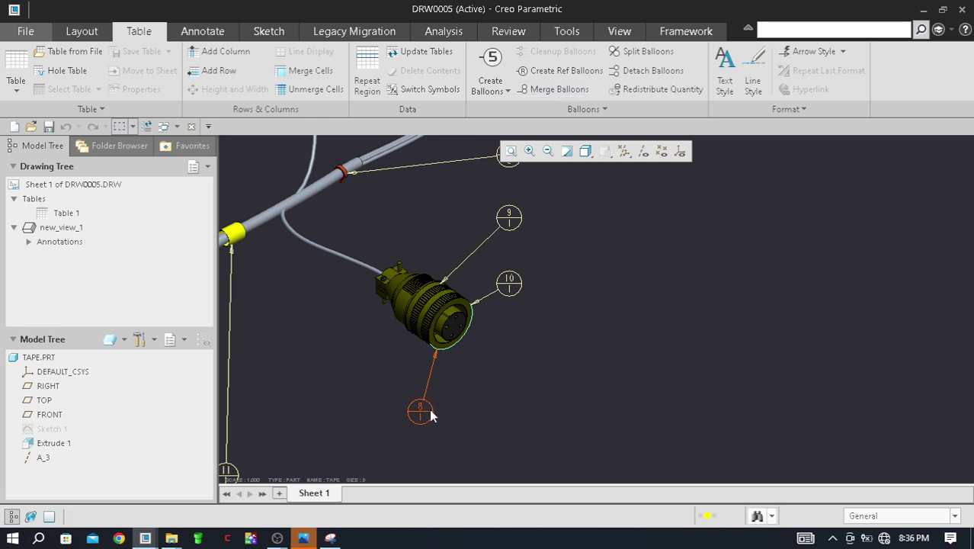
pyautogui.click(430, 414)
pyautogui.moveTo(421, 412)
pyautogui.mouseDown()
pyautogui.moveTo(446, 413)
pyautogui.moveTo(522, 365)
pyautogui.moveTo(552, 326)
pyautogui.moveTo(564, 281)
pyautogui.moveTo(557, 237)
pyautogui.moveTo(569, 241)
pyautogui.mouseUp()
pyautogui.scroll(3, 497, 339)
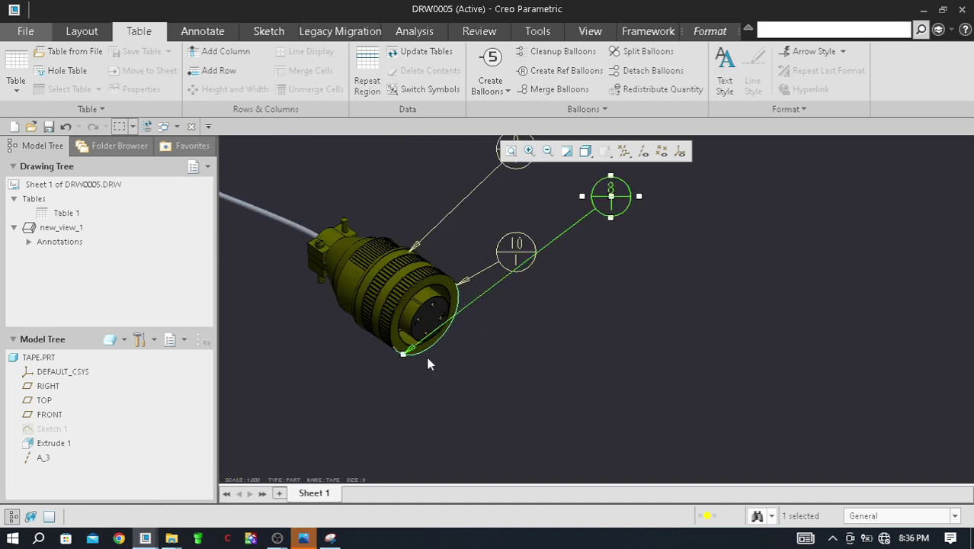
pyautogui.scroll(-3, 430, 329)
pyautogui.scroll(3, 415, 366)
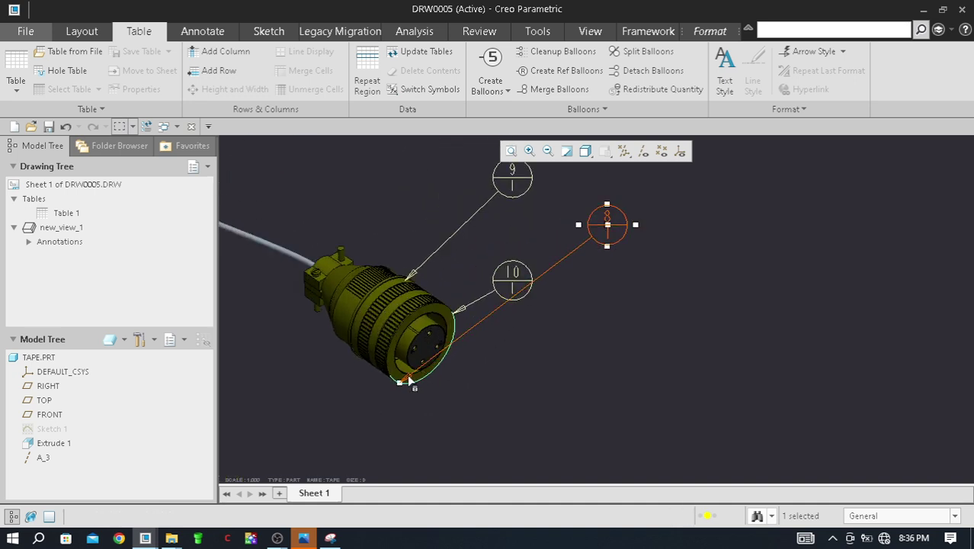
# Re-attach balloon 8's leader to the connector's front rim beside balloon 10's arrow.
pyautogui.rightClick(407, 382)
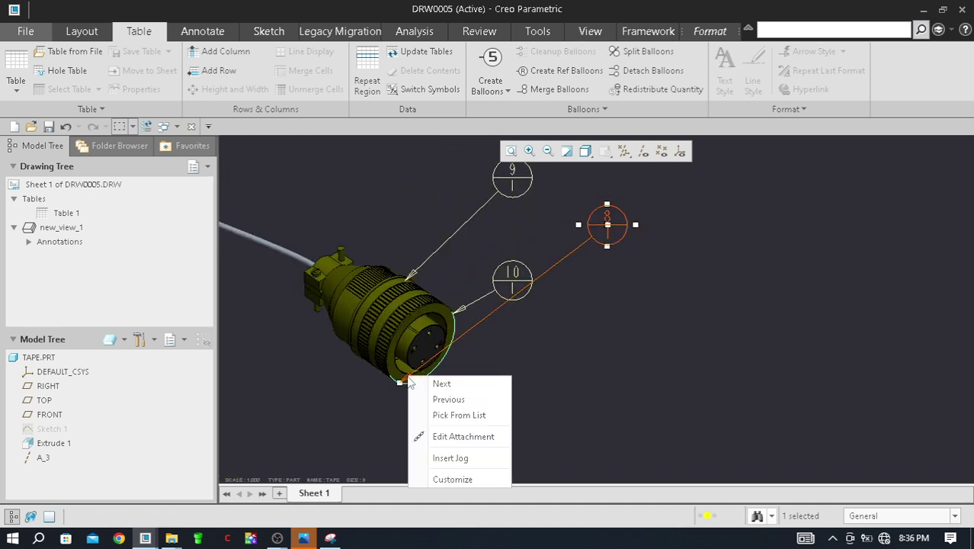
pyautogui.click(450, 436)
pyautogui.scroll(3, 450, 317)
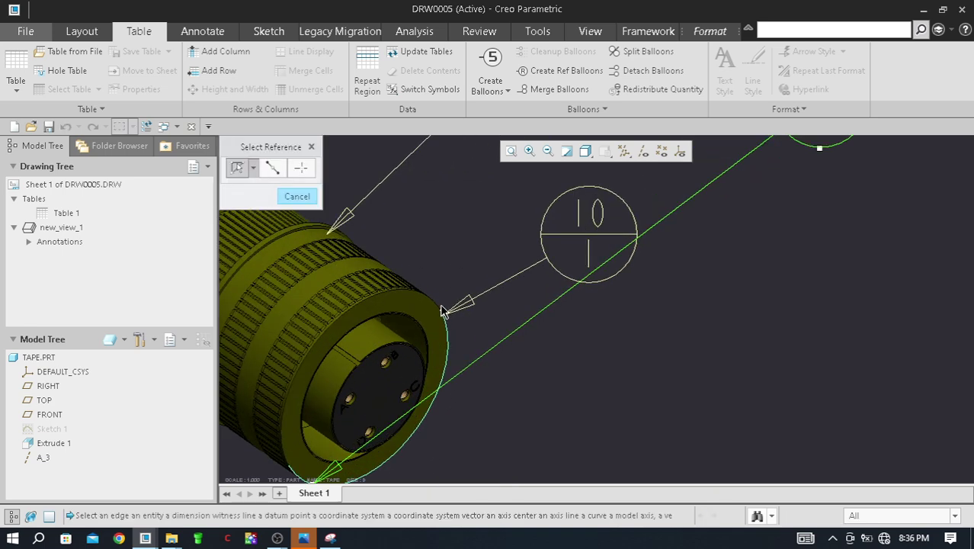
pyautogui.click(438, 311)
pyautogui.scroll(-4, 437, 324)
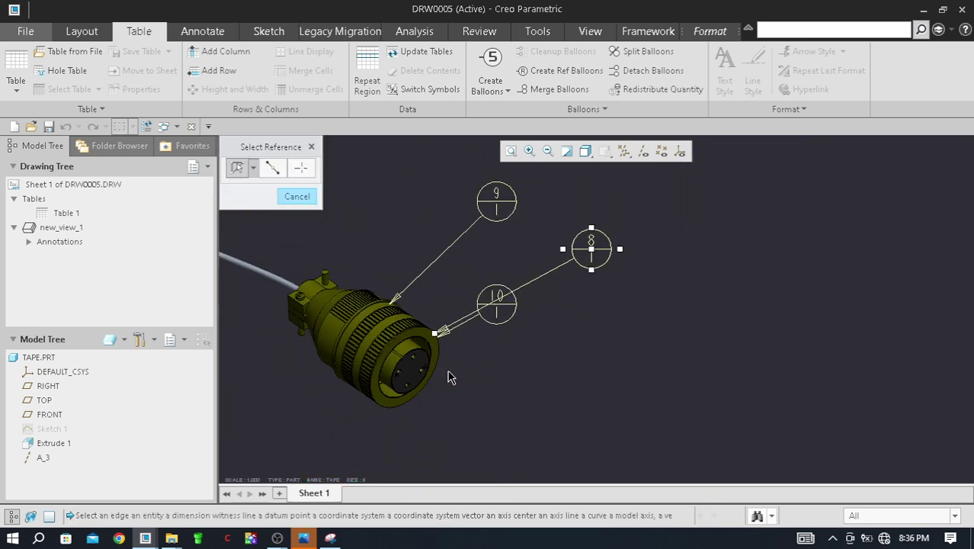
pyautogui.scroll(-2, 484, 347)
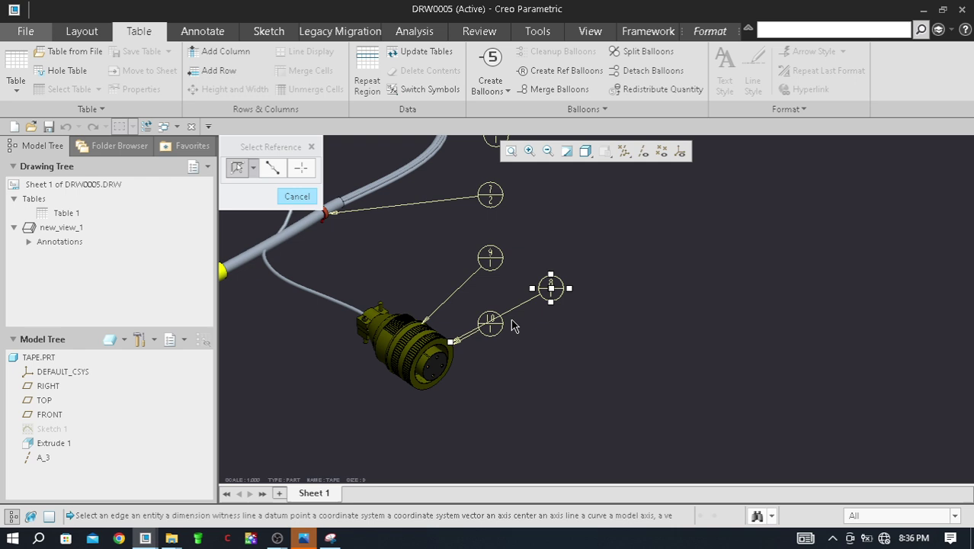
pyautogui.scroll(3, 502, 259)
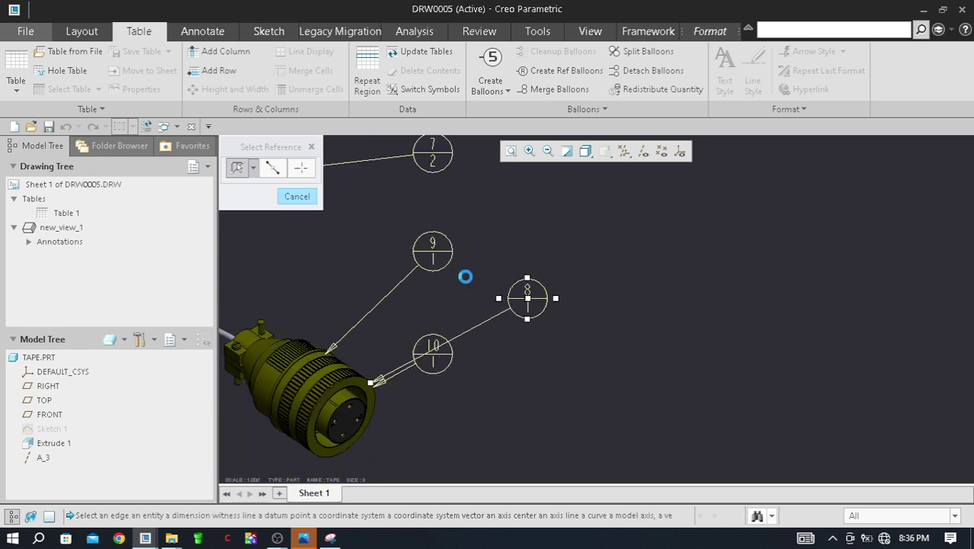
pyautogui.click(296, 196)
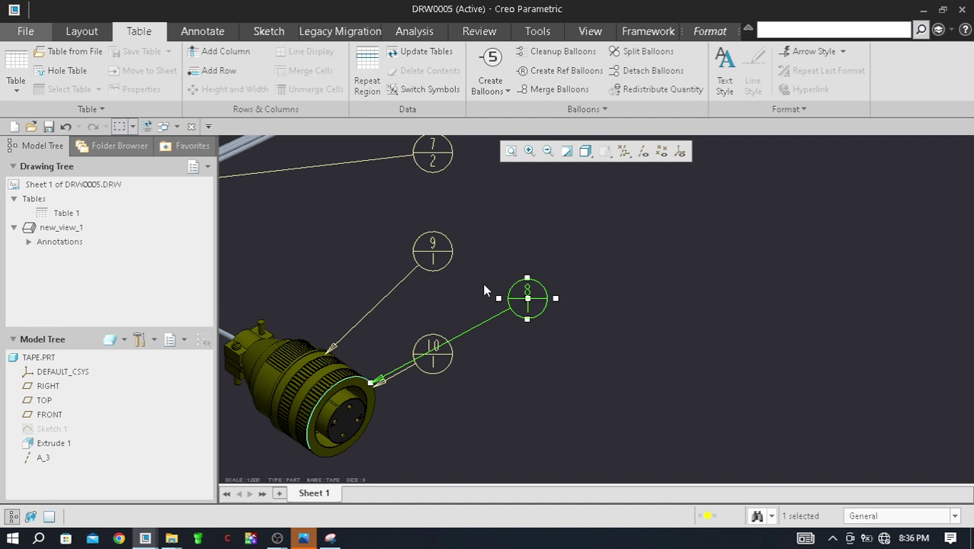
pyautogui.scroll(-3, 485, 285)
pyautogui.scroll(2, 495, 245)
pyautogui.scroll(2, 496, 245)
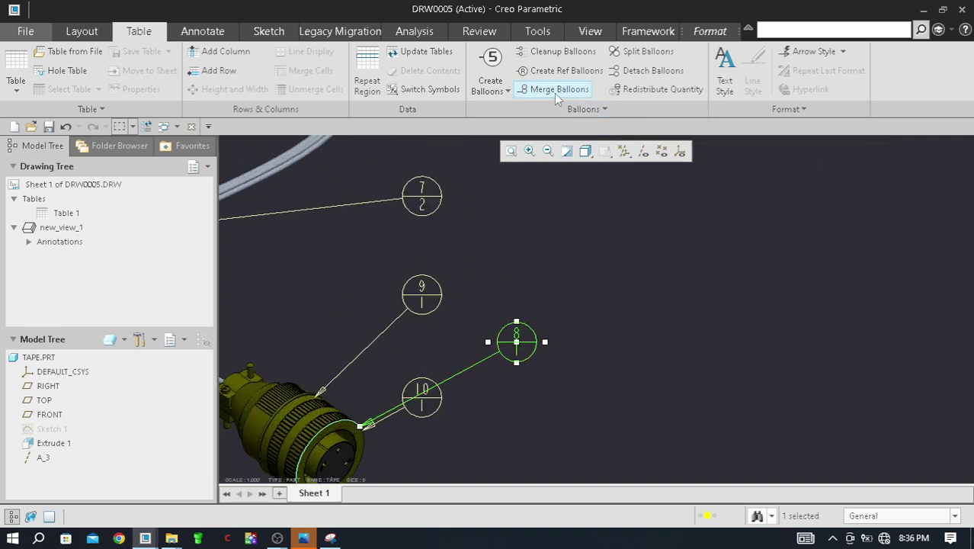
# Begin a merge with balloon 8, then abandon it without choosing a target.
pyautogui.click(554, 92)
pyautogui.moveTo(439, 285); pyautogui.dragTo(420, 262, button='middle')
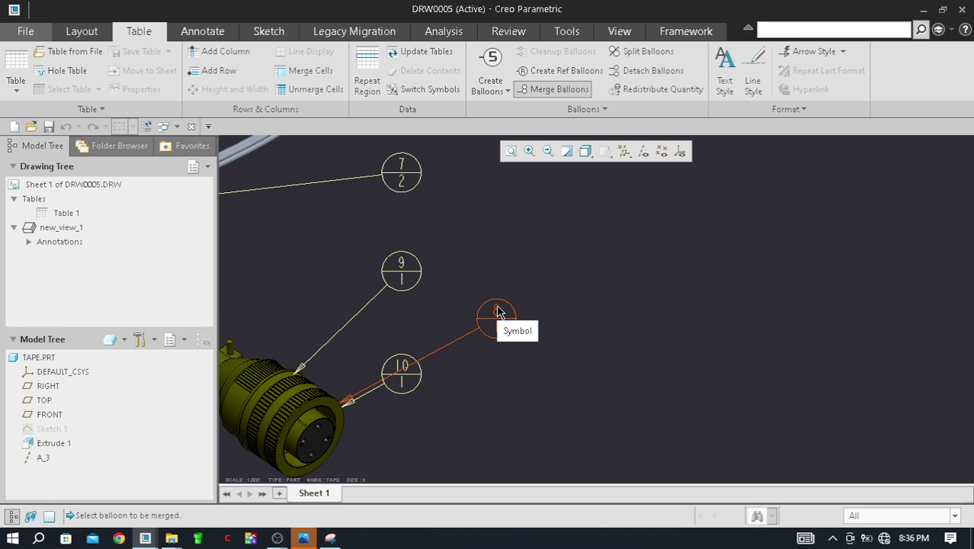
pyautogui.click(497, 312)
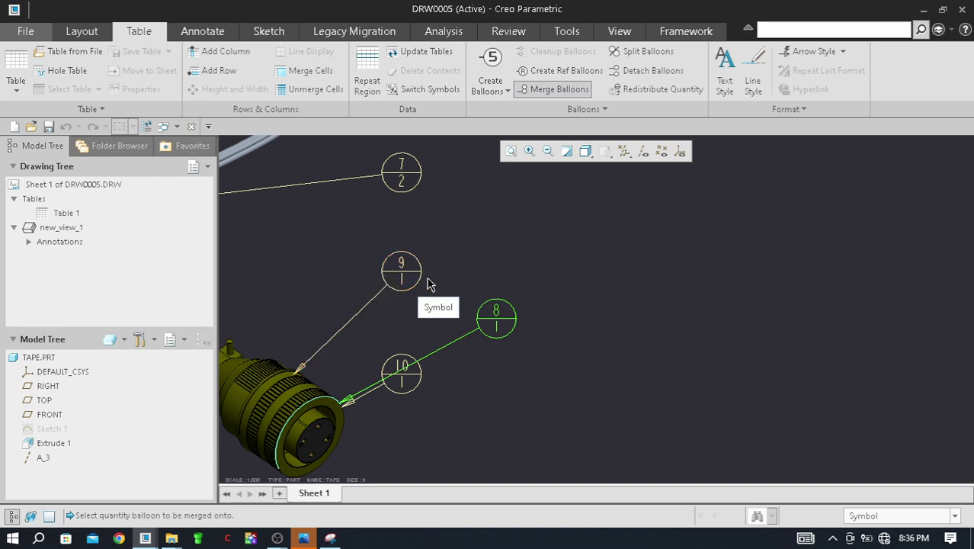
pyautogui.click(498, 314)
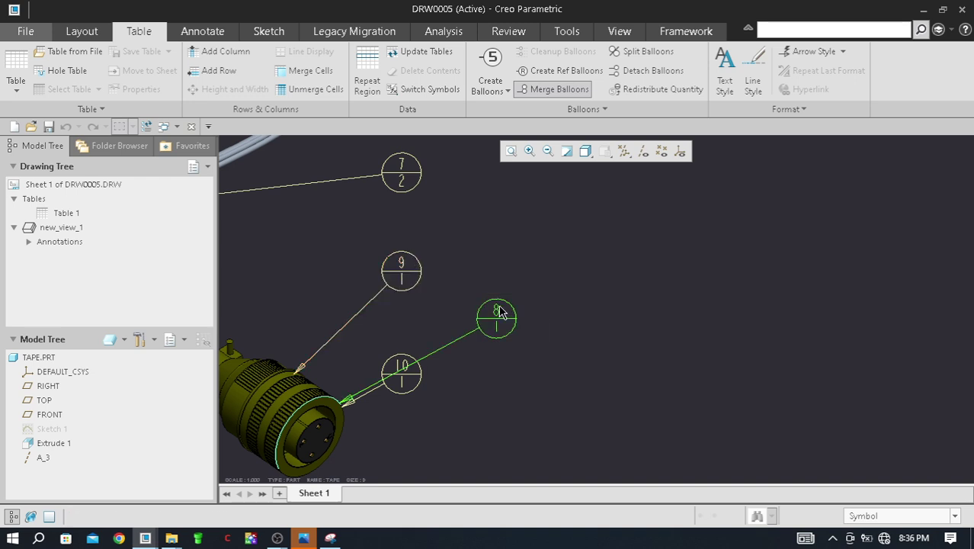
pyautogui.scroll(-3, 500, 279)
pyautogui.scroll(3, 568, 190)
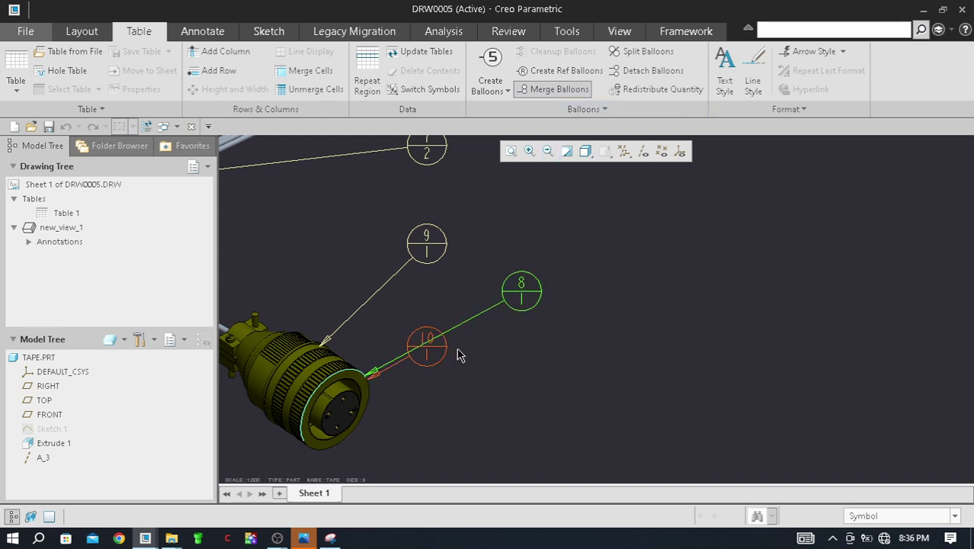
pyautogui.scroll(2, 507, 300)
pyautogui.scroll(-2, 522, 296)
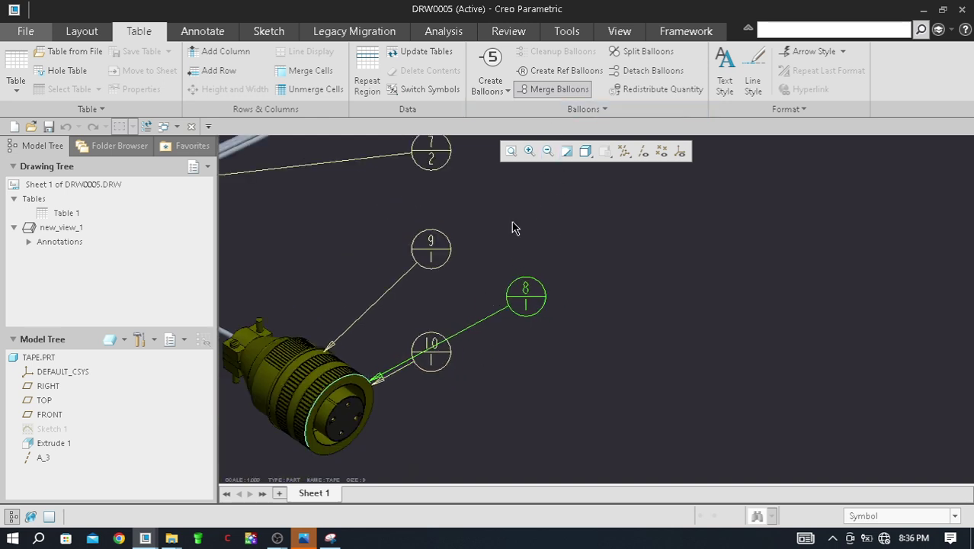
# Merge balloon 8 onto balloon 9 so both share balloon 9's leader.
pyautogui.click(558, 91)
pyautogui.click(531, 293)
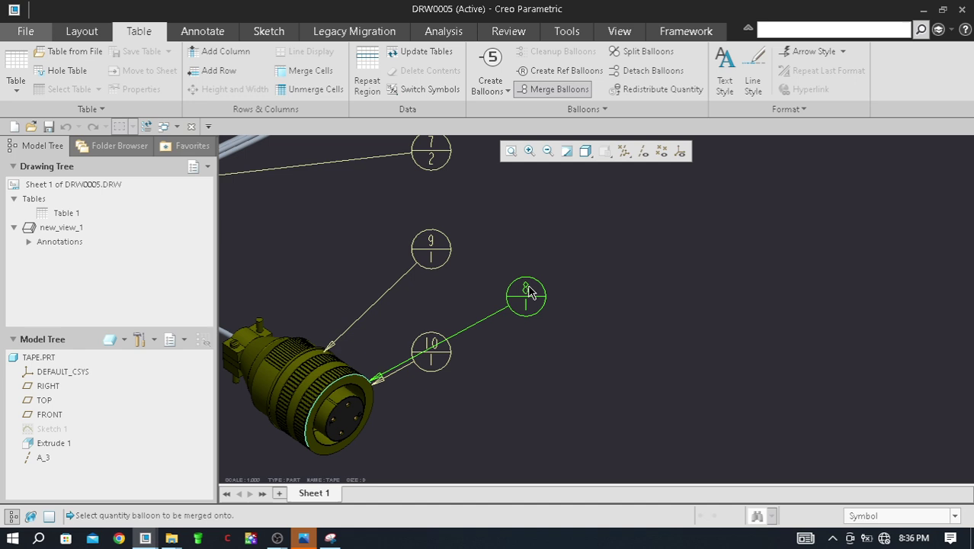
pyautogui.click(436, 255)
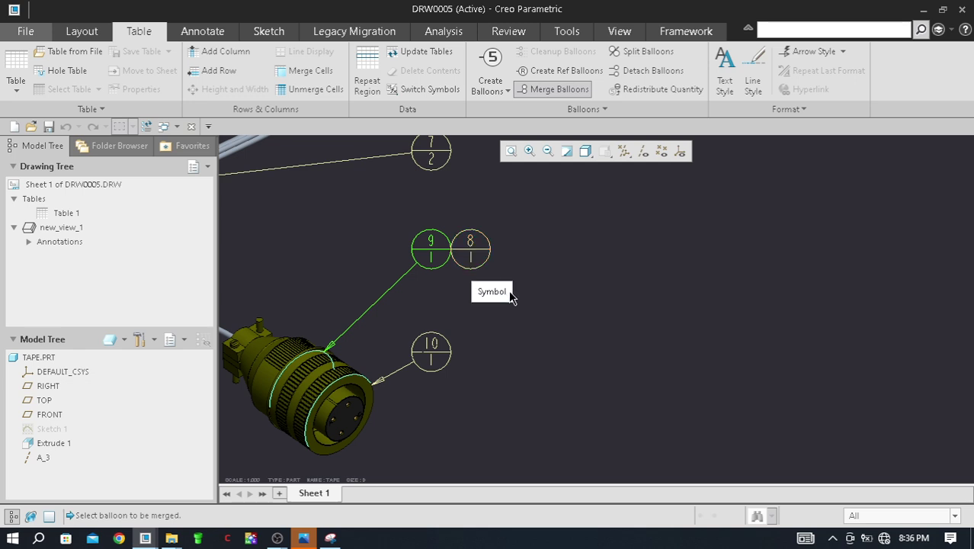
pyautogui.scroll(-2, 488, 276)
pyautogui.scroll(3, 458, 274)
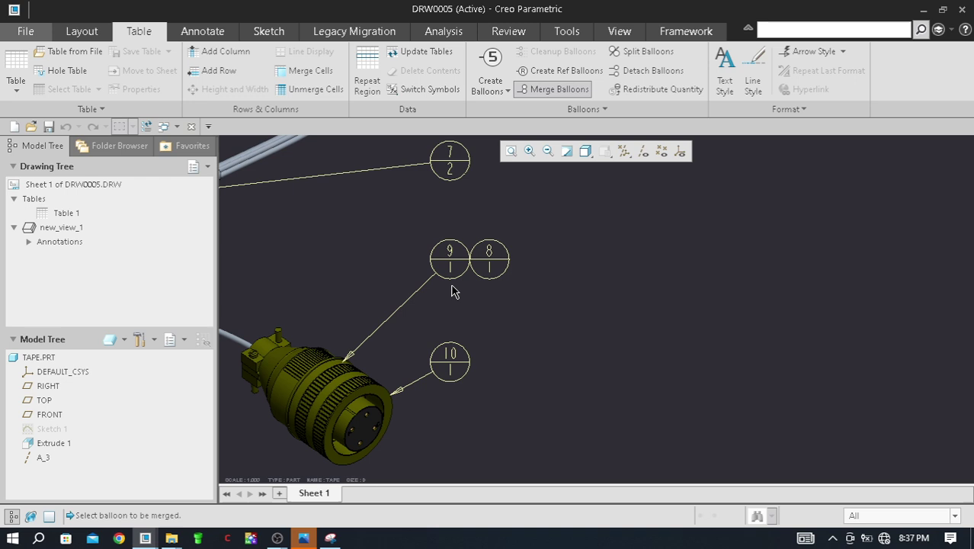
pyautogui.scroll(-1, 486, 303)
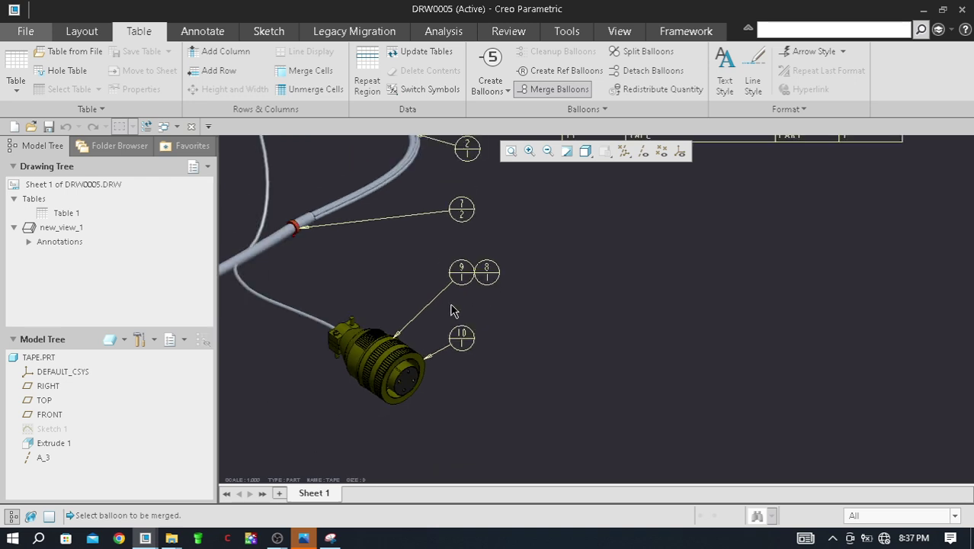
pyautogui.scroll(5, 470, 257)
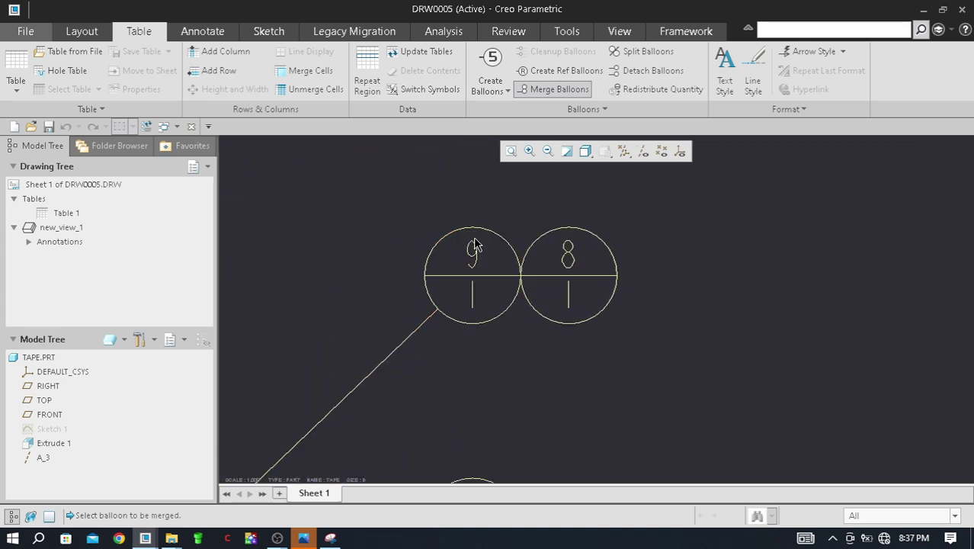
pyautogui.scroll(-4, 474, 244)
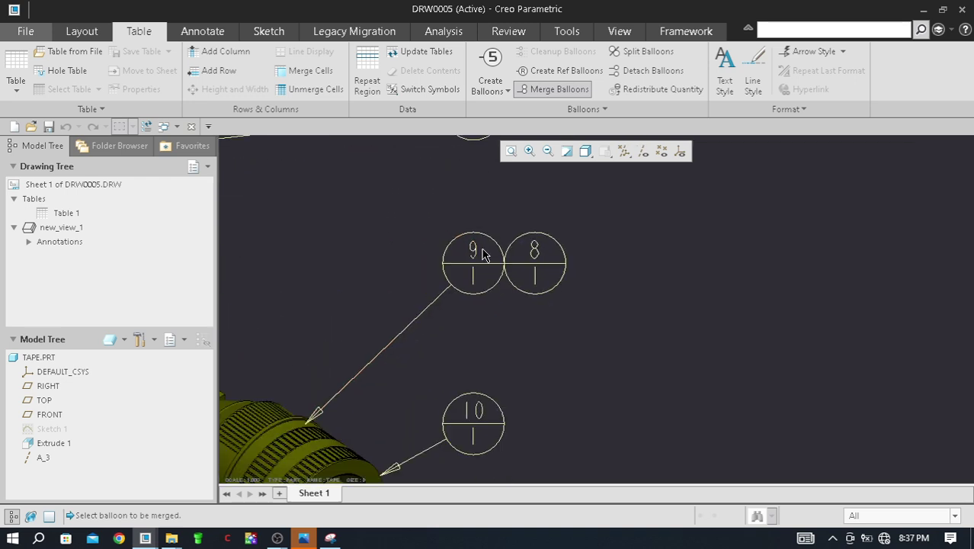
# Use Detach Balloons on balloon 8, splitting it from balloon 9 with its own leader.
pyautogui.click(525, 265)
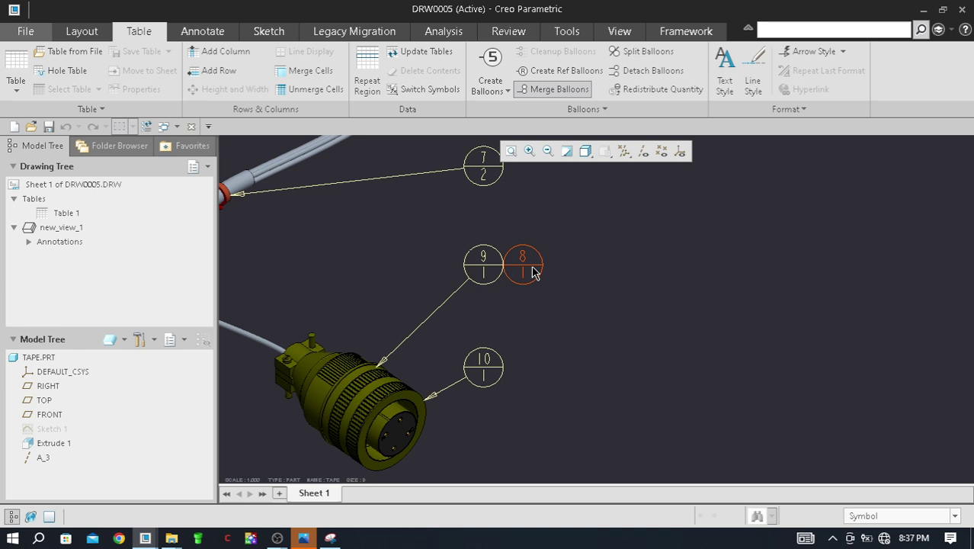
pyautogui.click(654, 71)
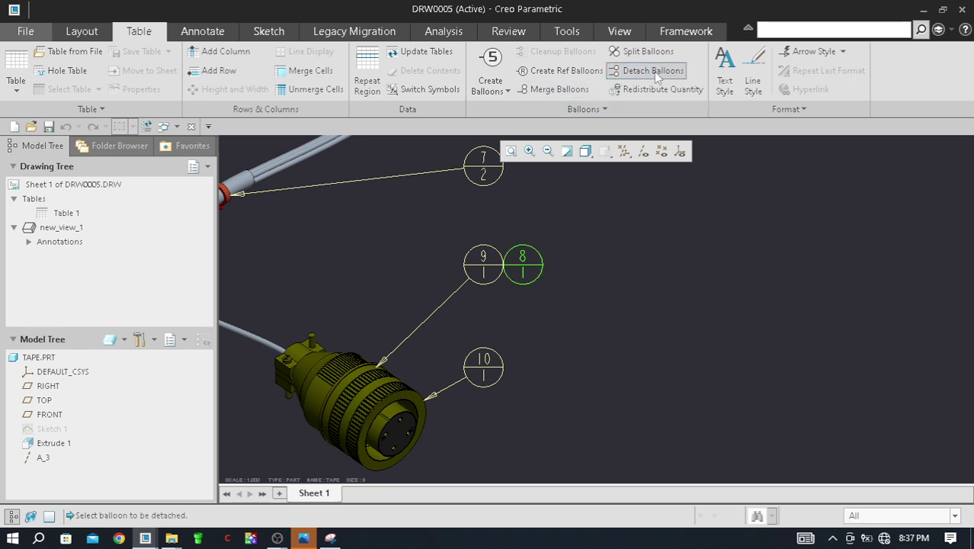
pyautogui.click(529, 263)
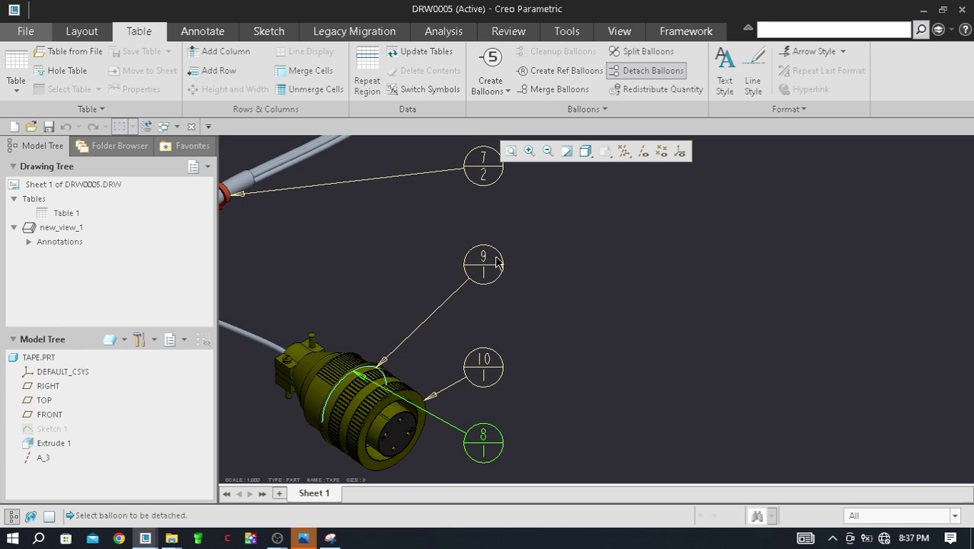
pyautogui.scroll(-2, 497, 263)
pyautogui.scroll(2, 492, 350)
pyautogui.scroll(-2, 495, 388)
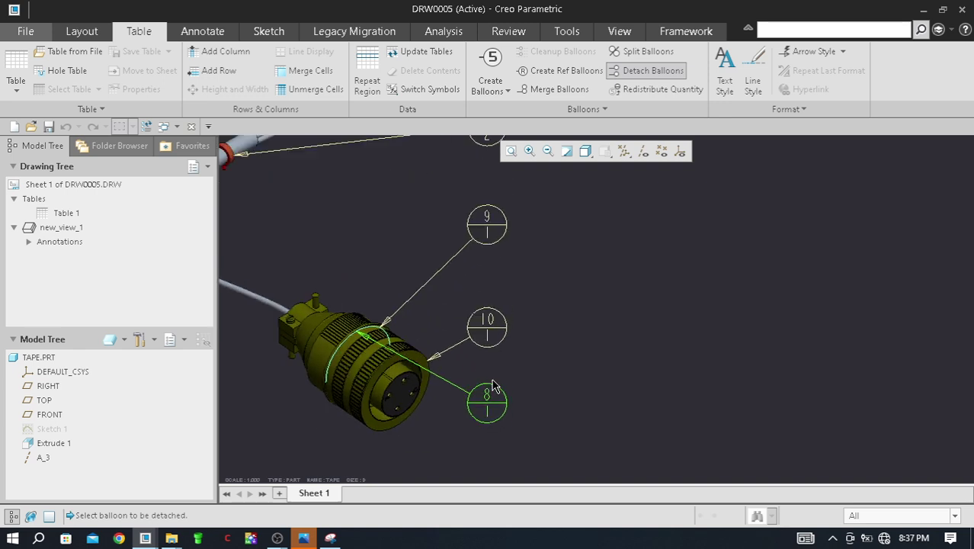
pyautogui.scroll(3, 514, 328)
pyautogui.scroll(-2, 514, 320)
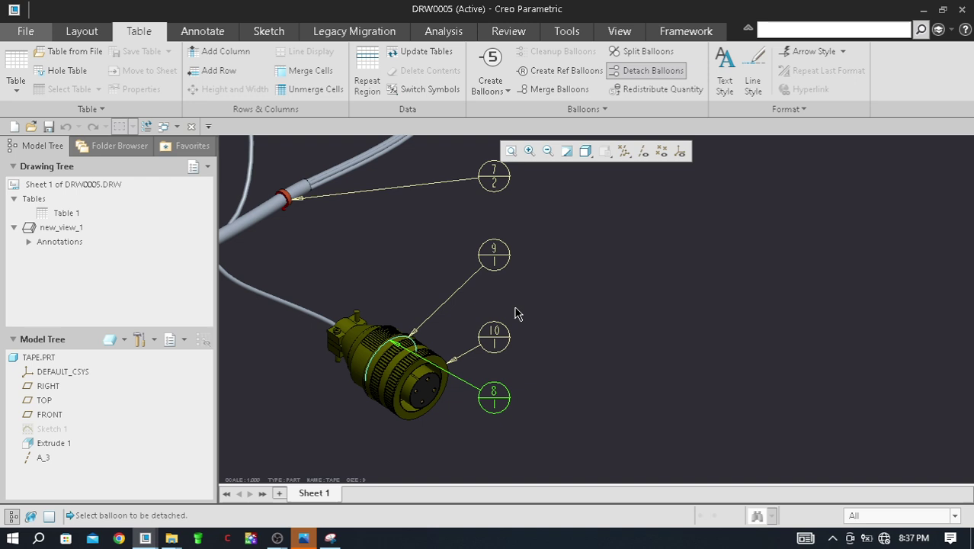
pyautogui.scroll(-1, 517, 318)
pyautogui.scroll(-1, 522, 327)
pyautogui.scroll(1, 518, 335)
pyautogui.scroll(-1, 503, 355)
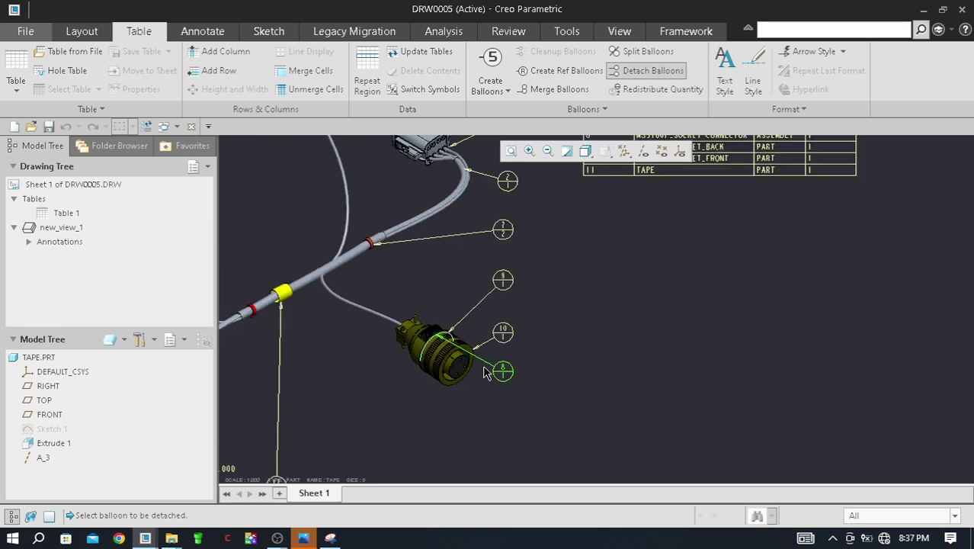
pyautogui.scroll(1, 482, 343)
pyautogui.scroll(1, 509, 349)
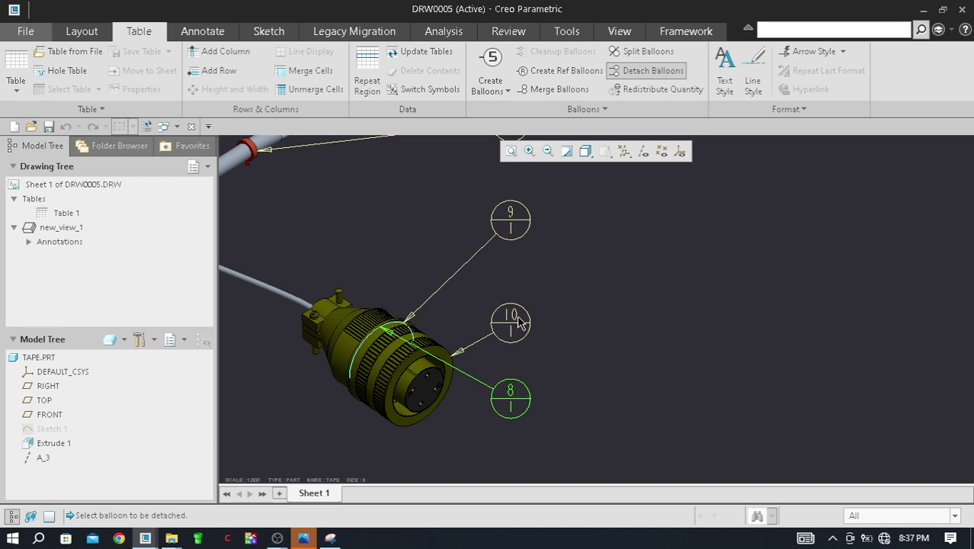
# Merge balloon 9 onto balloon 10.
pyautogui.click(555, 90)
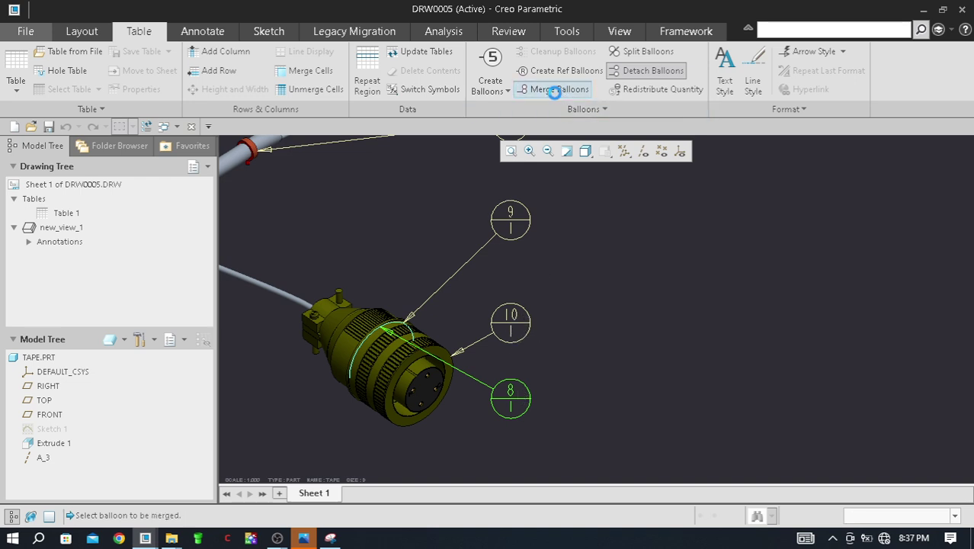
pyautogui.click(513, 321)
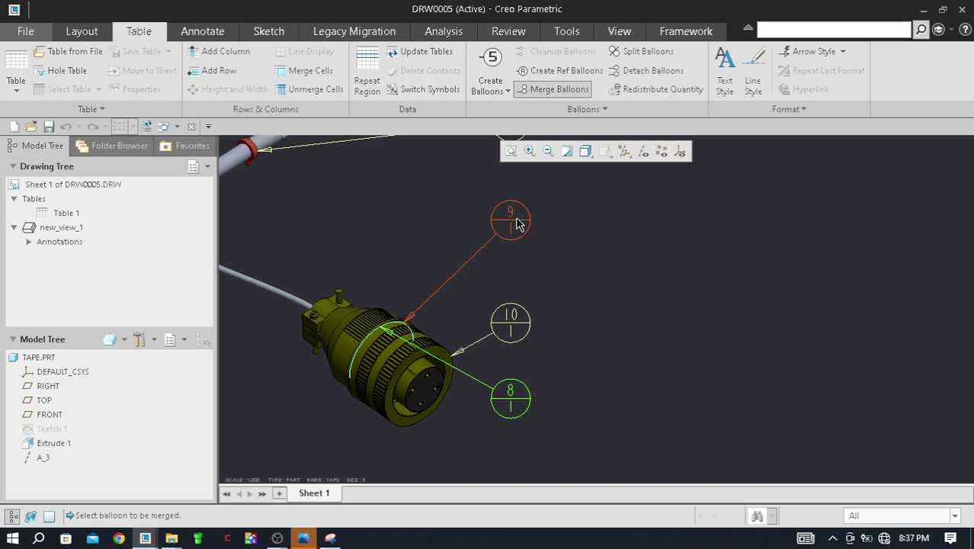
pyautogui.click(525, 328)
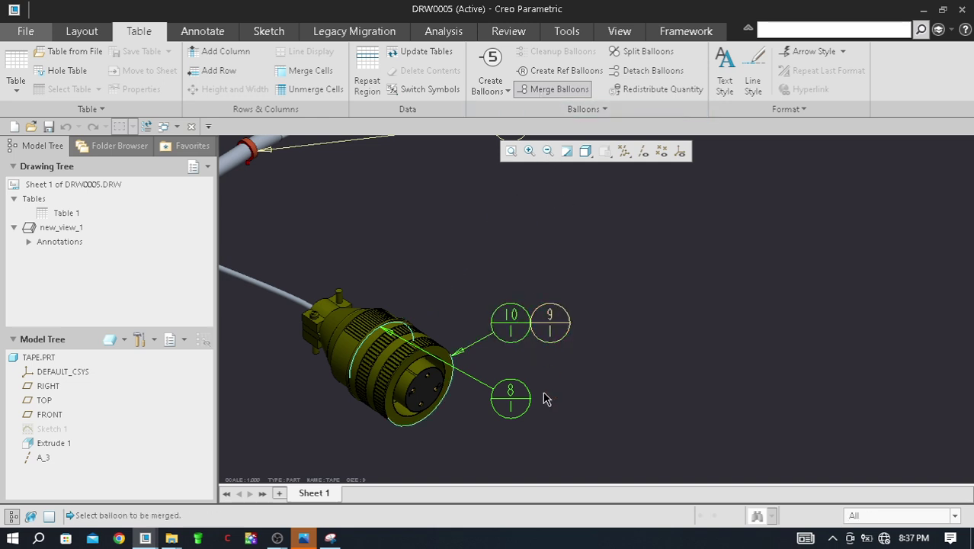
# Merge balloon 8 onto balloon 9, completing the 10-9-8 row.
pyautogui.click(552, 321)
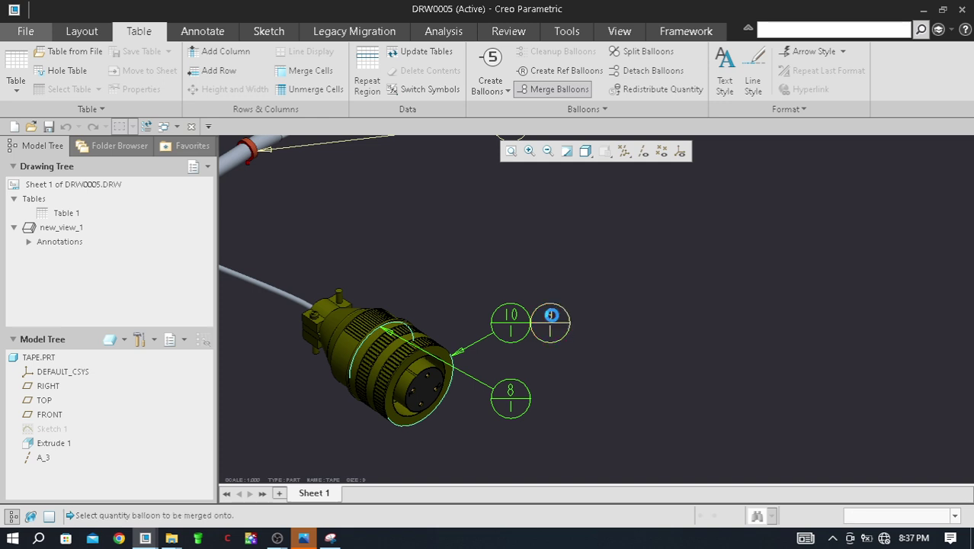
pyautogui.click(524, 397)
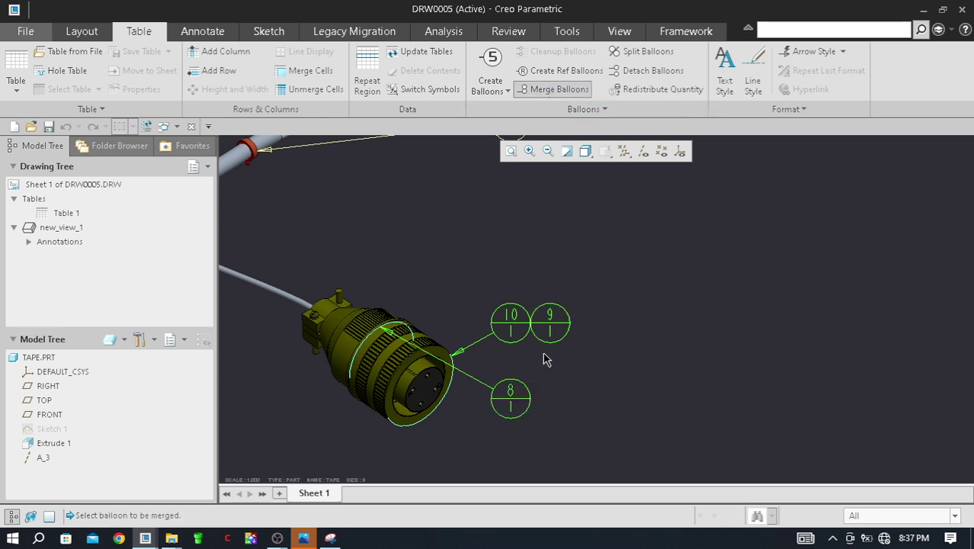
pyautogui.click(522, 391)
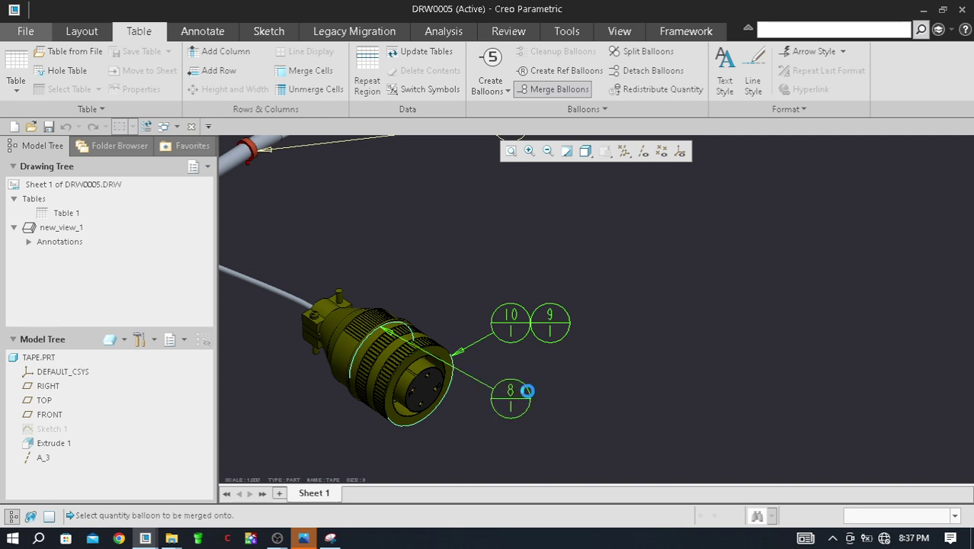
pyautogui.click(564, 320)
# Inspect the merged 10-9-8 balloon row up close, then bring up the Alt+Tab window switcher.
pyautogui.scroll(-2, 633, 310)
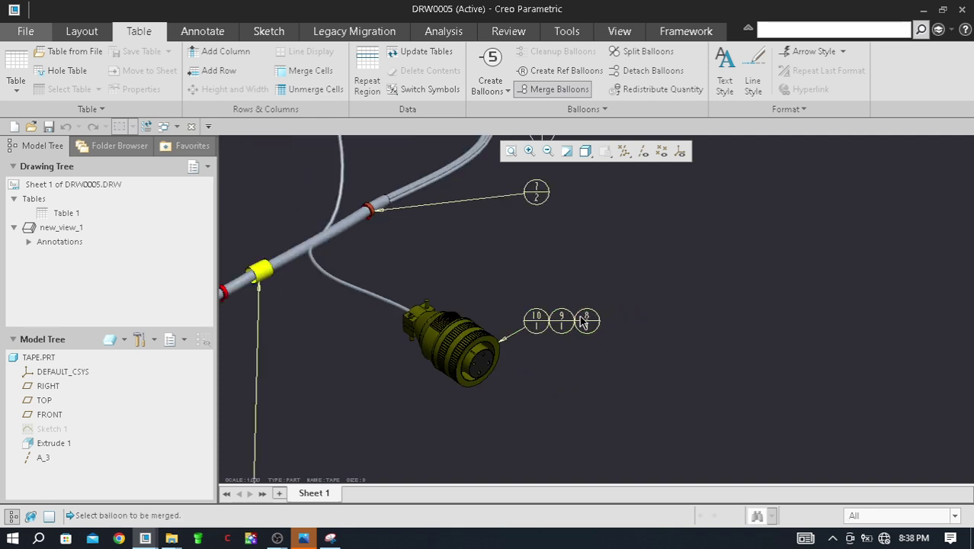
pyautogui.scroll(2, 518, 320)
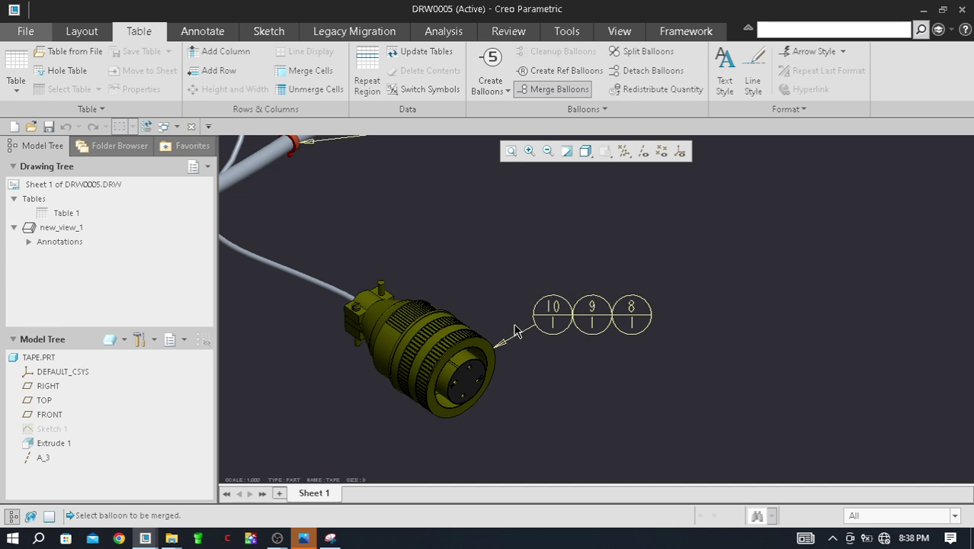
pyautogui.scroll(-2, 533, 301)
pyautogui.scroll(1, 519, 311)
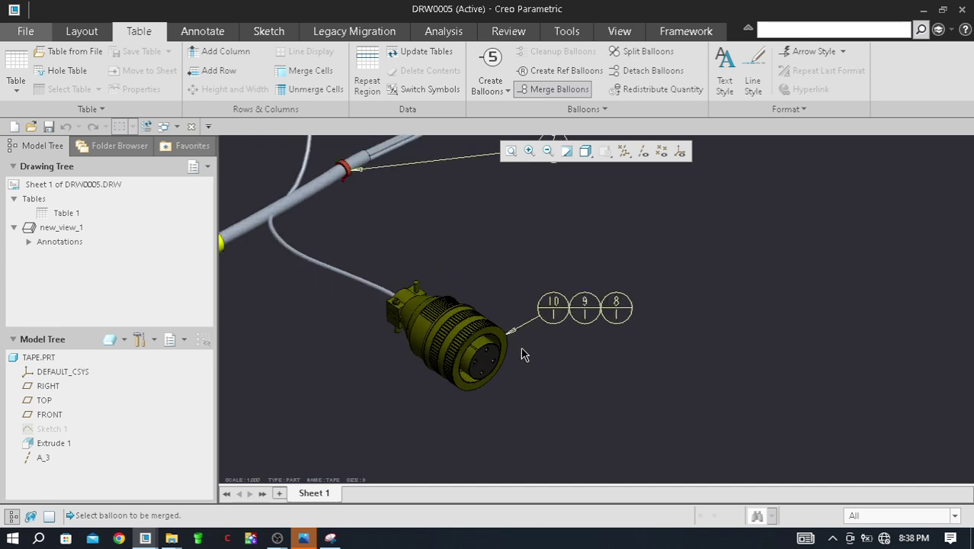
pyautogui.scroll(2, 537, 347)
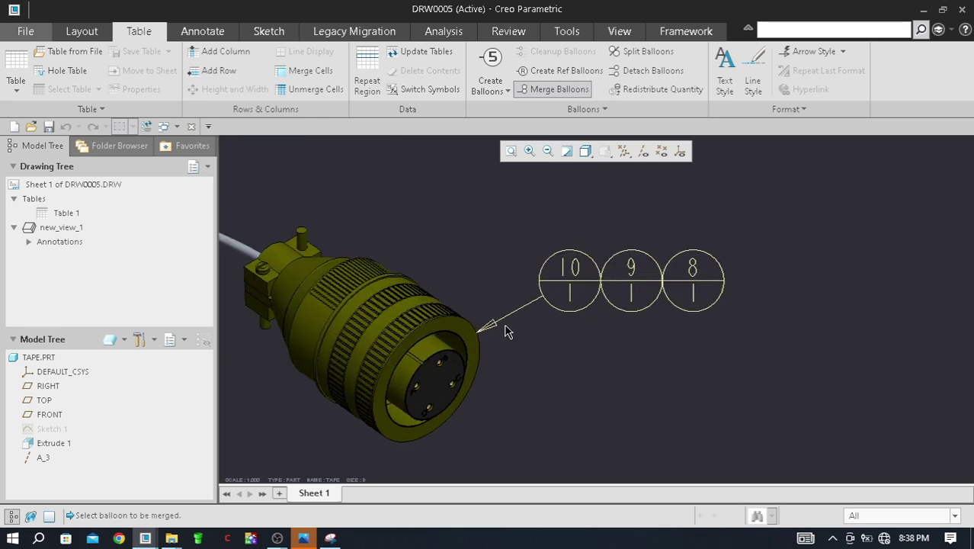
pyautogui.scroll(-3, 476, 326)
pyautogui.scroll(2, 488, 340)
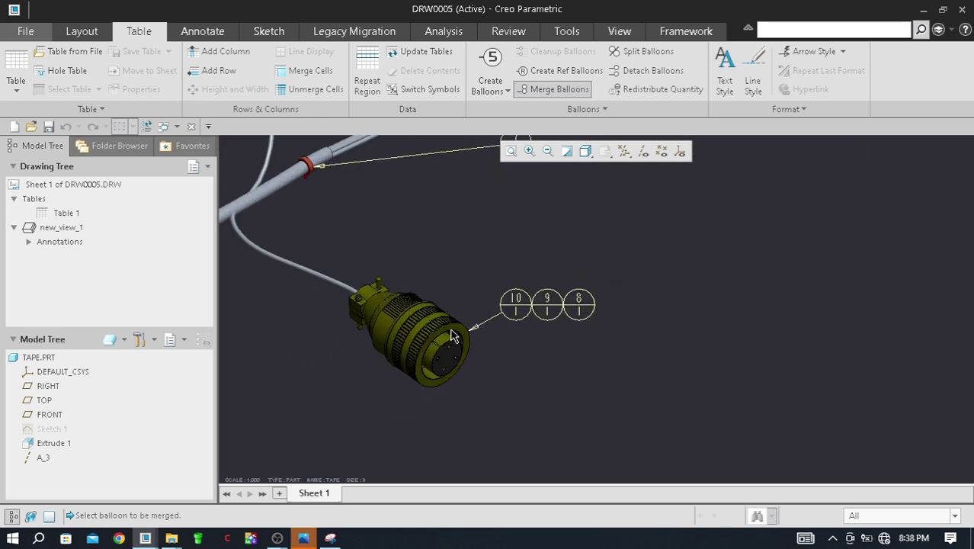
pyautogui.scroll(-2, 481, 324)
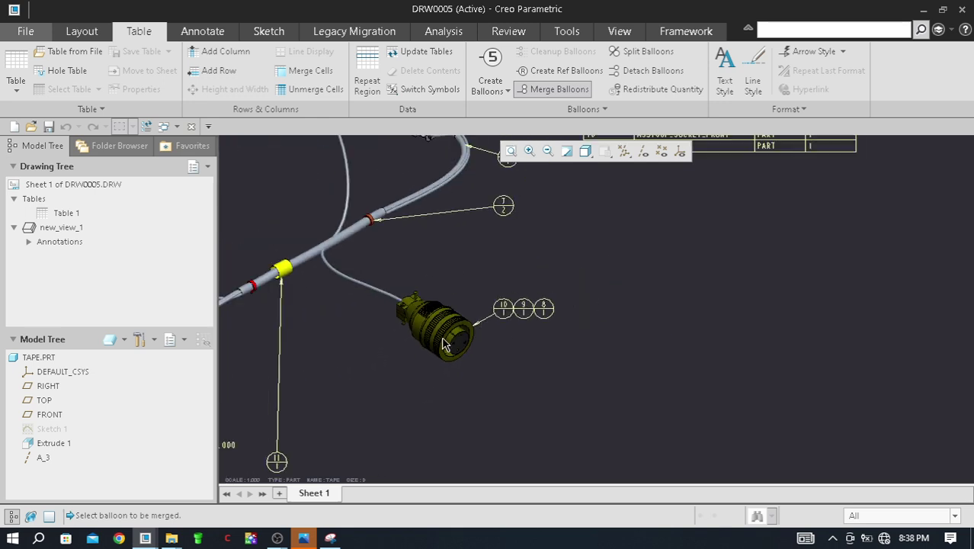
pyautogui.click(500, 316)
pyautogui.scroll(2, 497, 322)
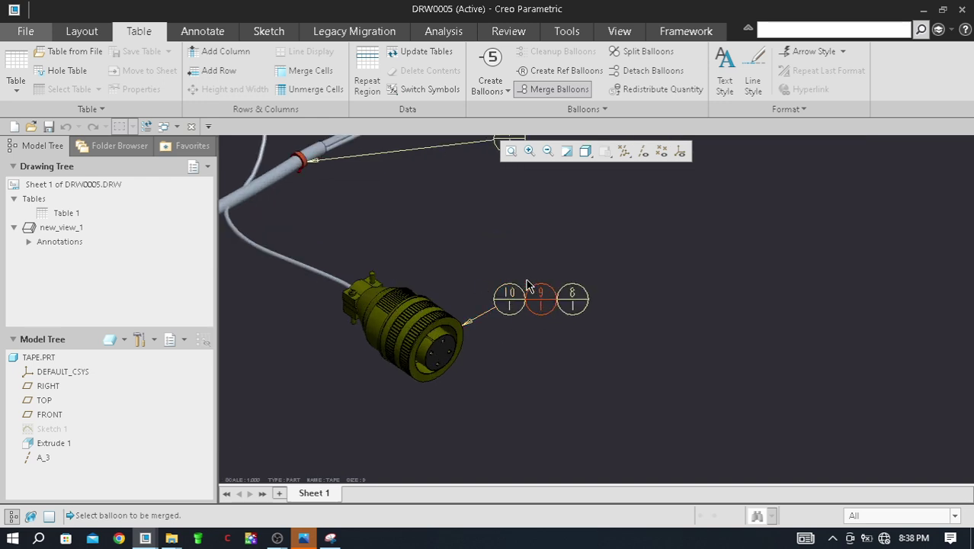
pyautogui.scroll(-3, 561, 295)
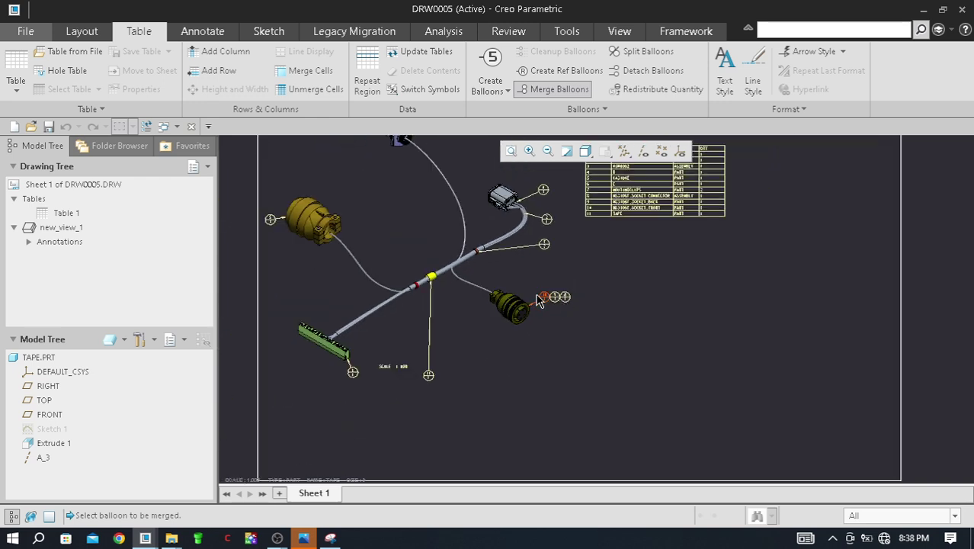
pyautogui.scroll(1, 537, 299)
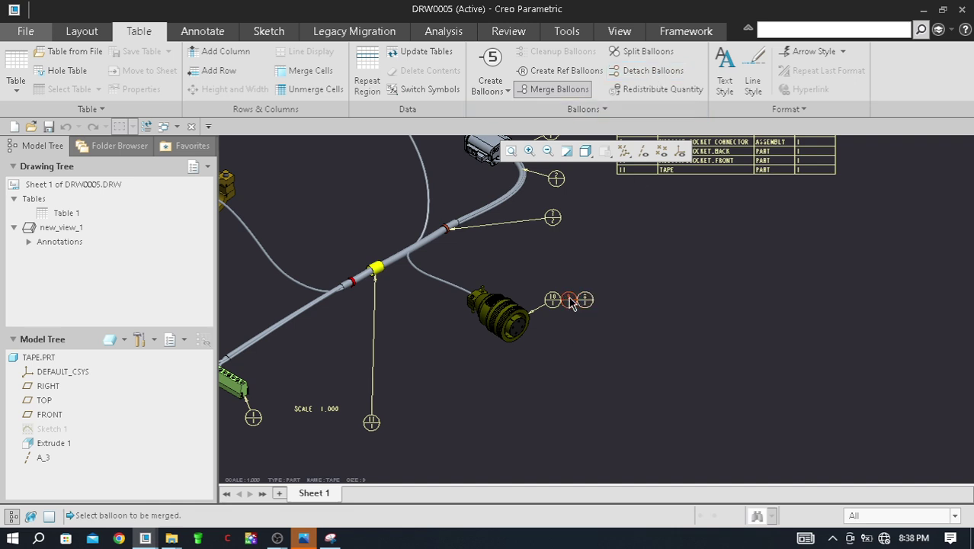
pyautogui.scroll(1, 571, 326)
pyautogui.scroll(-1, 542, 318)
pyautogui.scroll(-2, 543, 328)
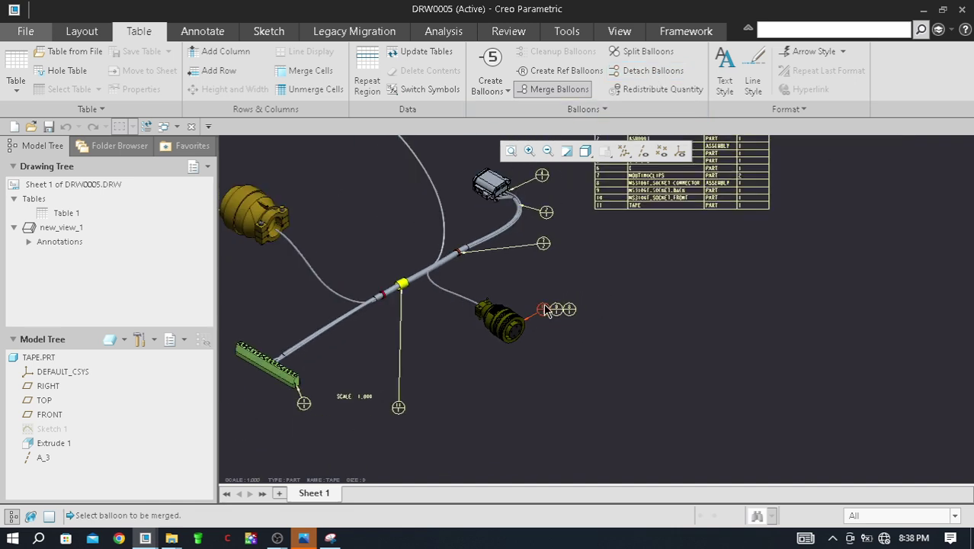
pyautogui.scroll(3, 559, 305)
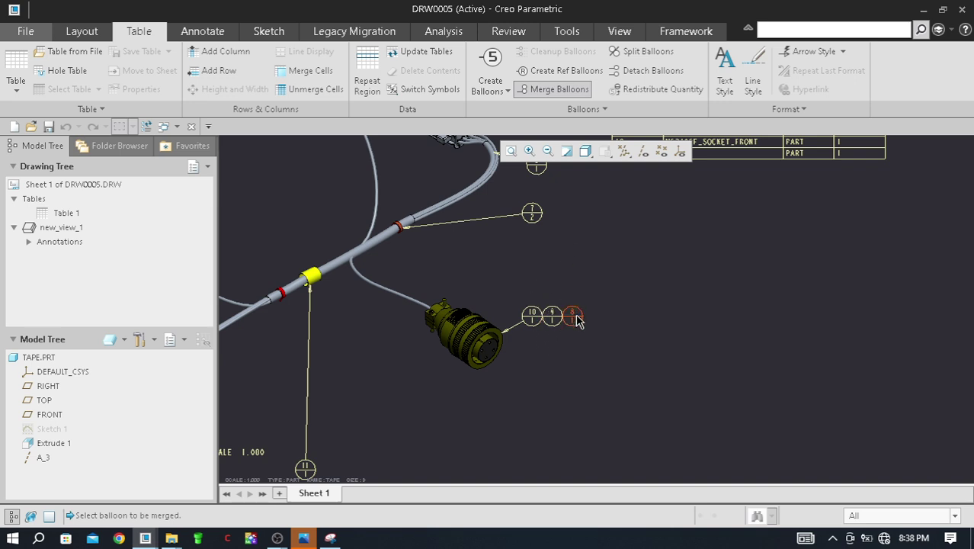
pyautogui.scroll(-2, 577, 319)
pyautogui.scroll(2, 565, 324)
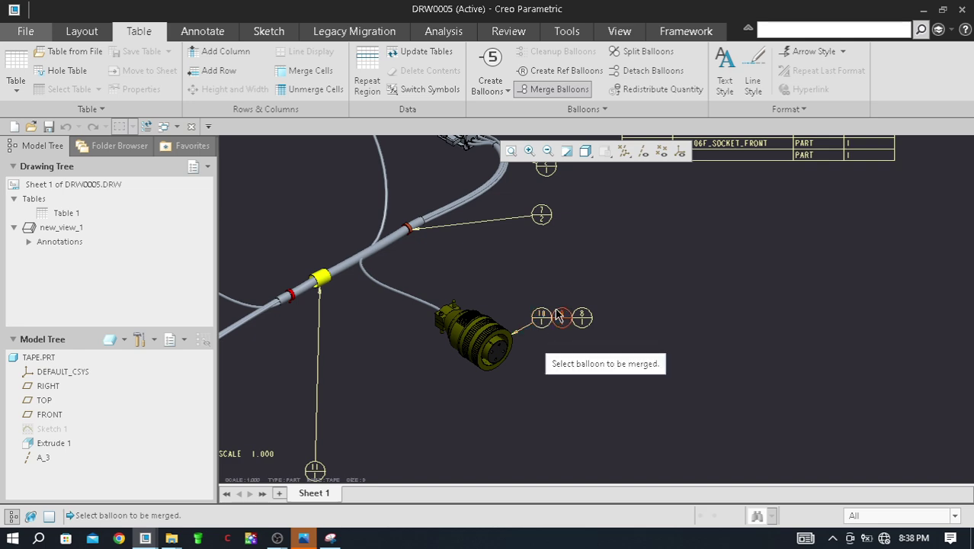
pyautogui.scroll(-3, 542, 316)
pyautogui.hotkey('alt', 'Tab')
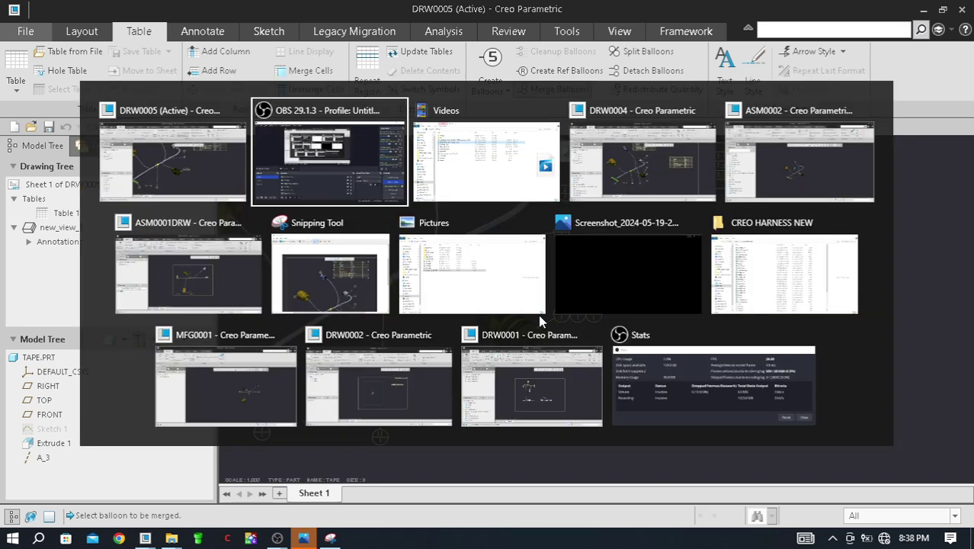